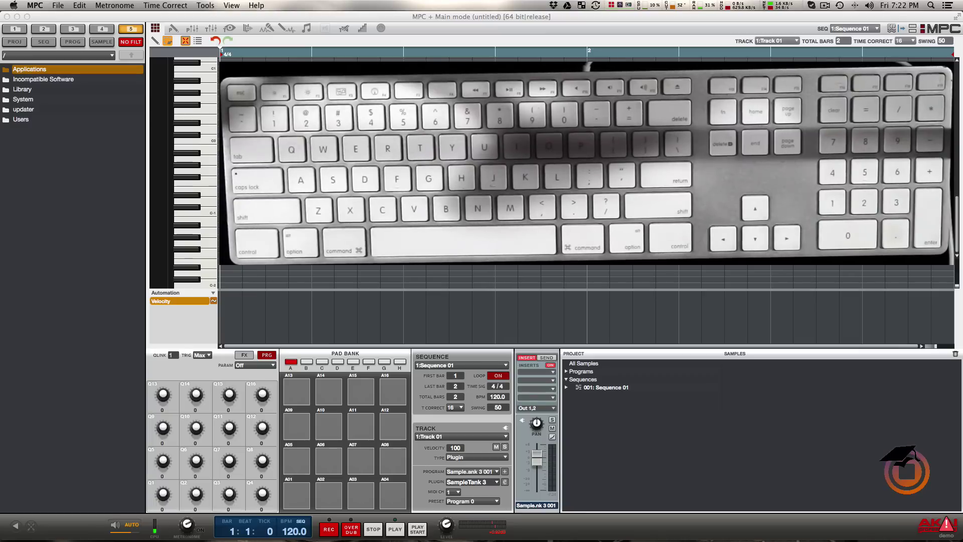
- Show the on-screen MIDI keyboard in the main window
click(206, 7)
click(206, 8)
click(206, 8)
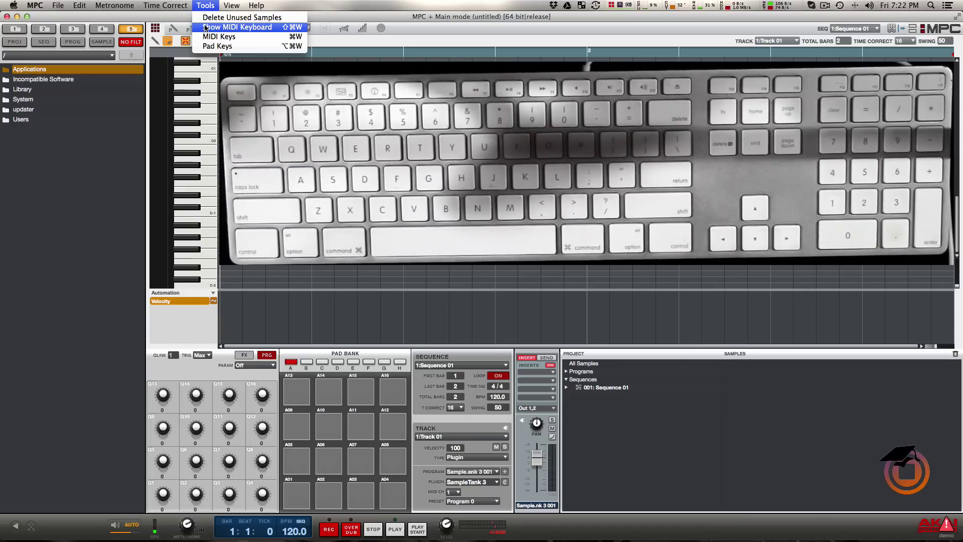
click(287, 28)
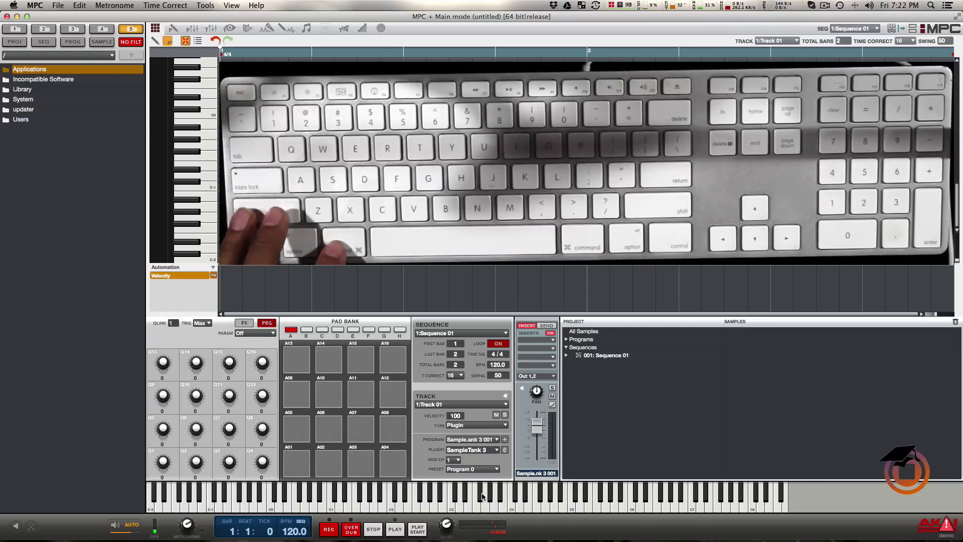
- Toggle the on-screen MIDI keyboard's visibility off and back on, leaving it shown
key(shift+super+a)
key(shift+super+a)
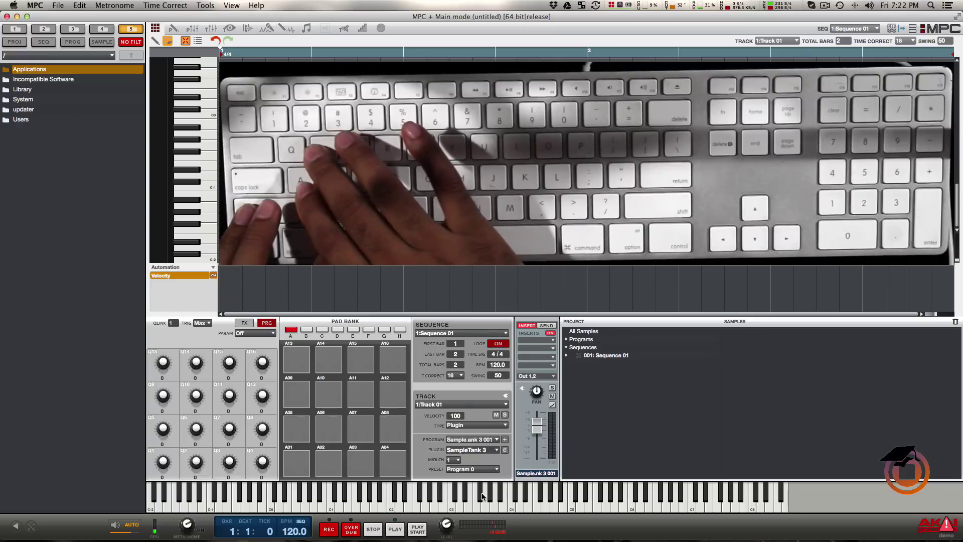
key(shift+super+a)
key(shift+super+a)
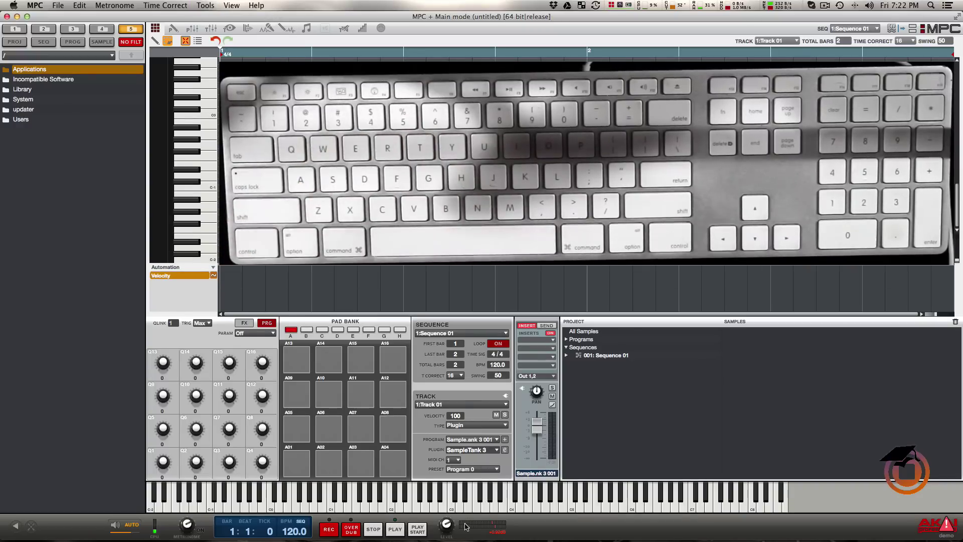
- Check the instrument loaded in the SampleTank 3 plugin, close its window and audition ascending notes on the on-screen MIDI keyboard
click(504, 450)
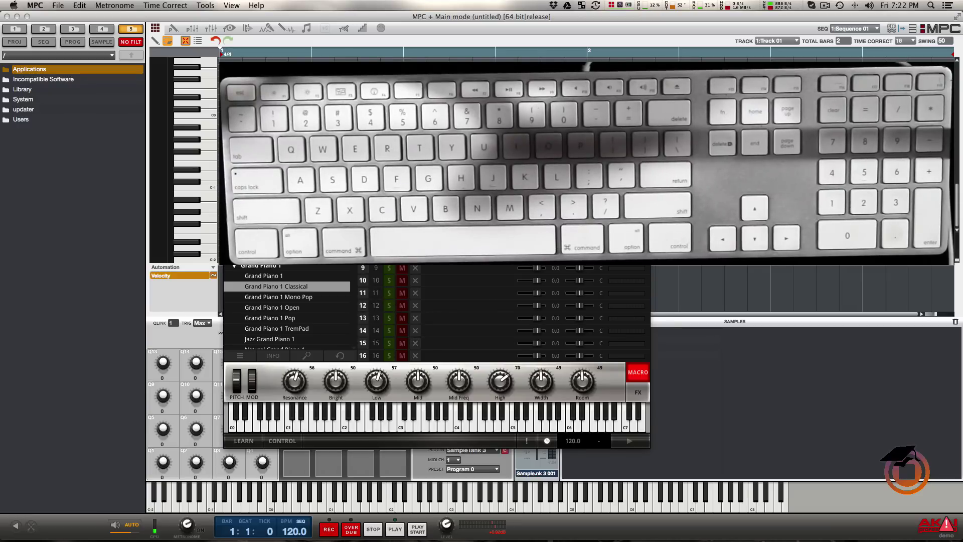
click(230, 106)
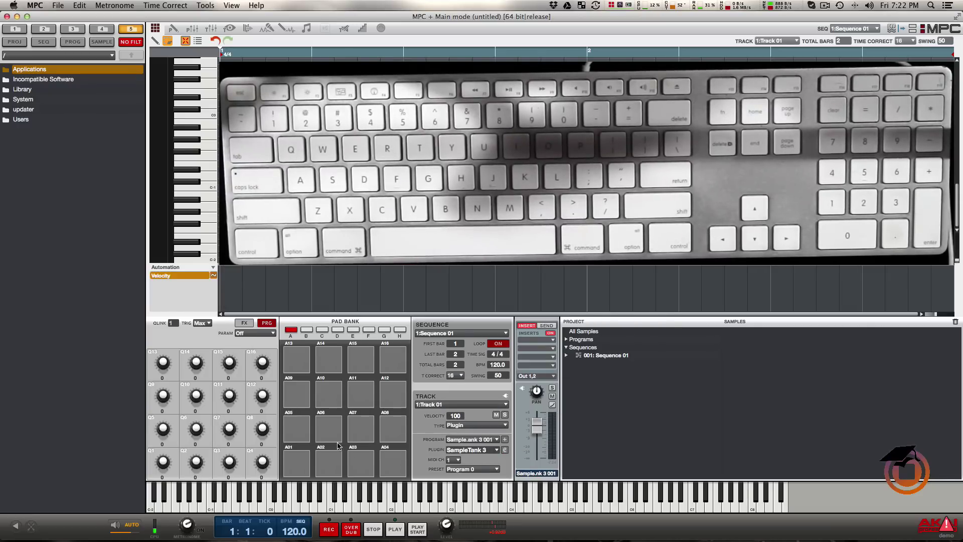
click(414, 504)
click(434, 504)
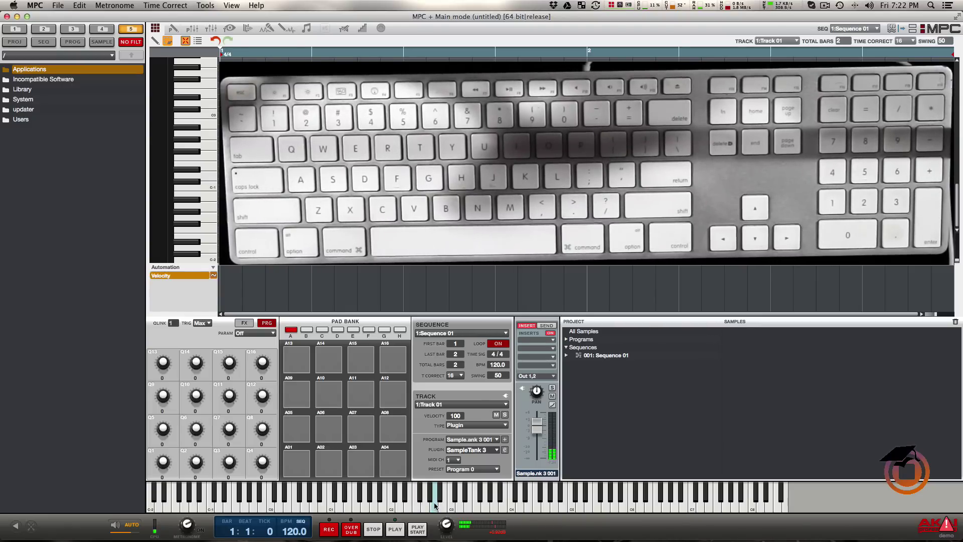
click(446, 504)
click(467, 505)
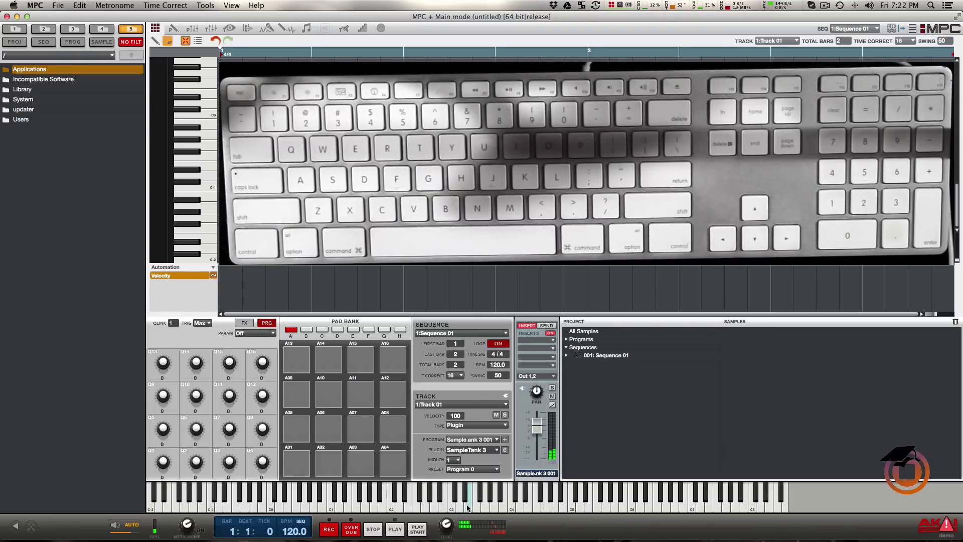
click(502, 506)
click(521, 505)
click(538, 506)
click(556, 504)
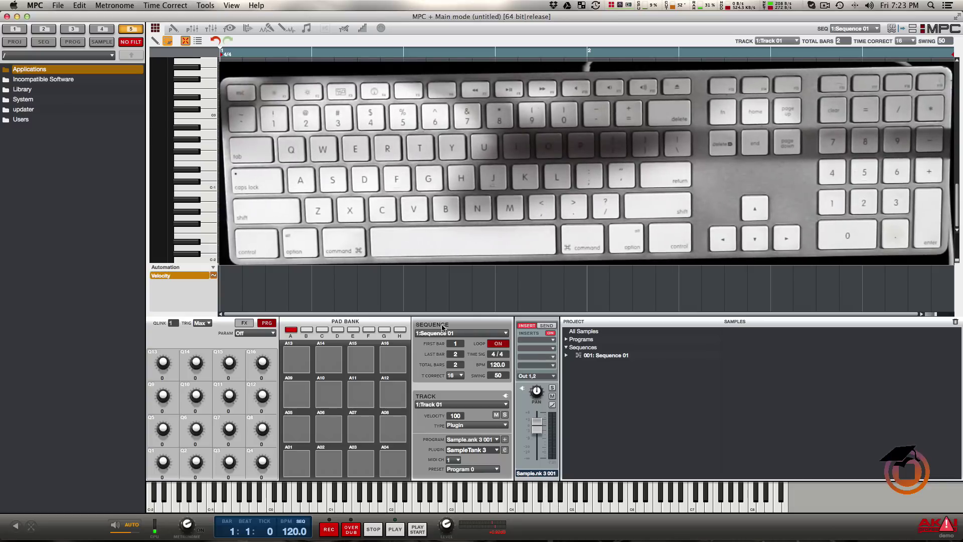
- Enable MIDI Keys so that notes can be played from the computer keyboard
click(205, 5)
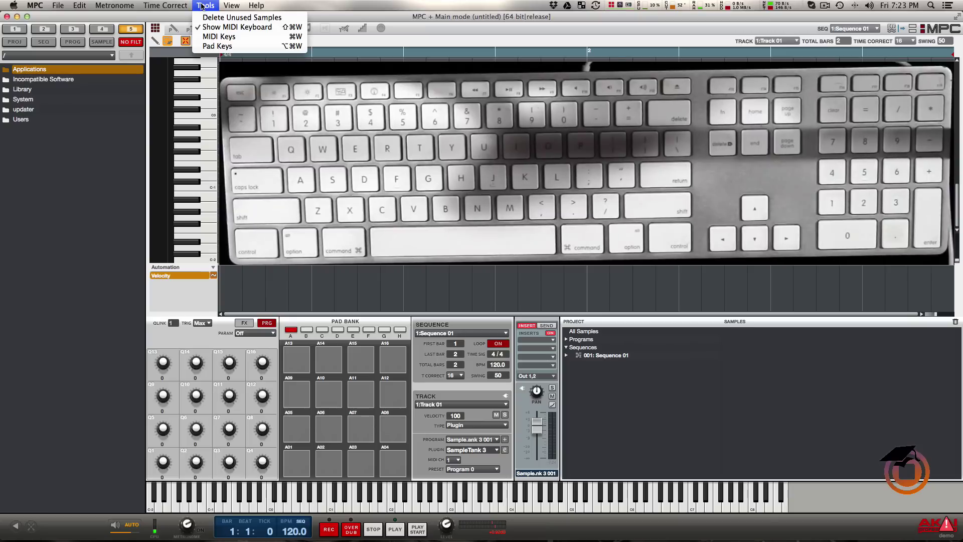
click(282, 37)
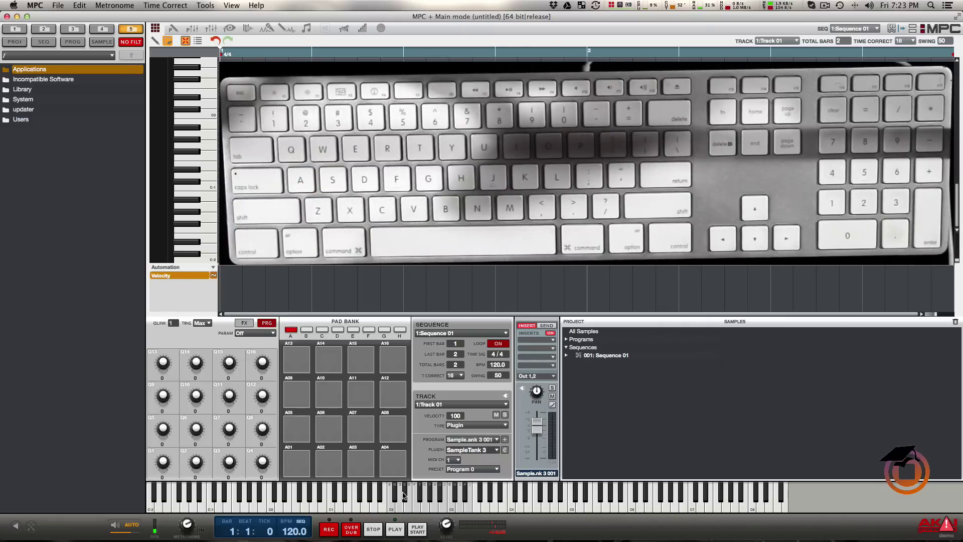
- Toggle MIDI Keys off and on repeatedly, leaving the mode enabled
key(super+t)
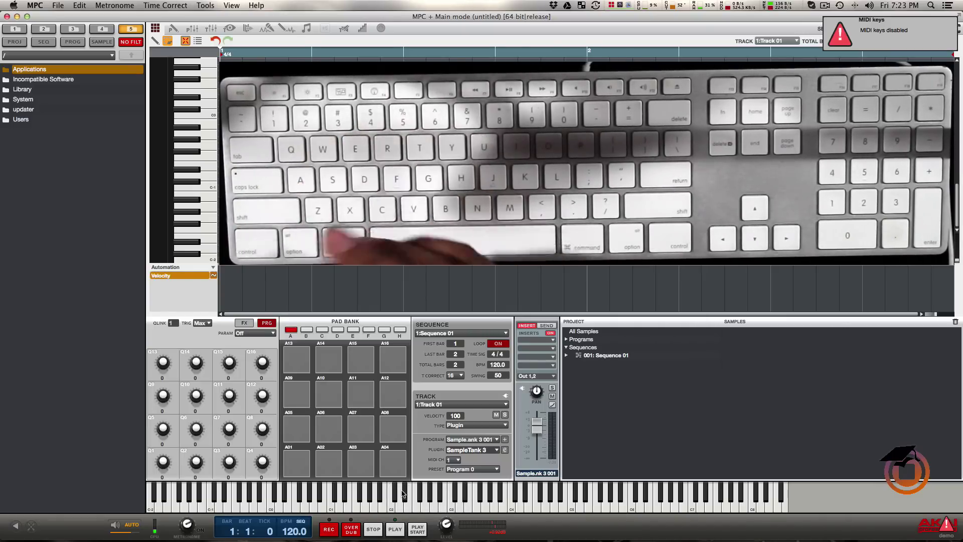
key(super+t)
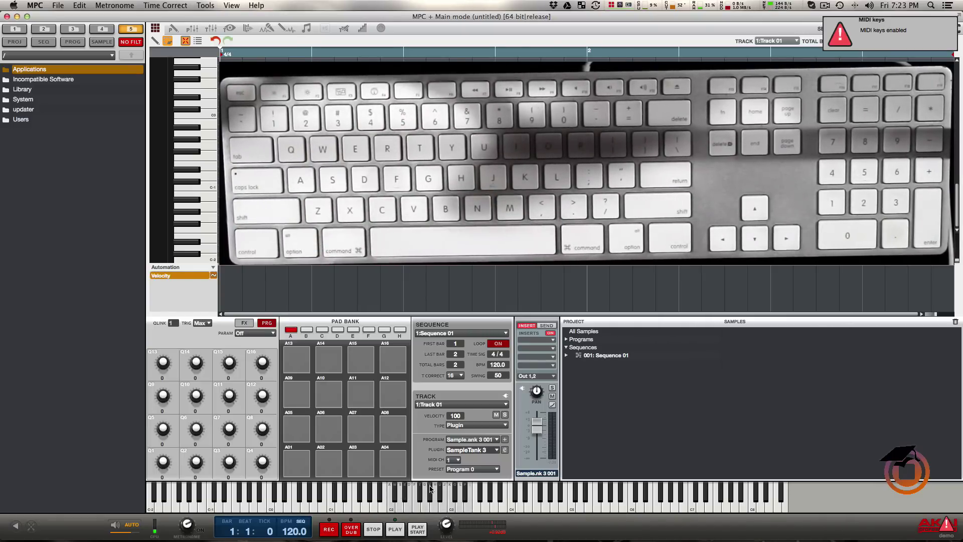
key(super+t)
key(super+t)
key(super+t)
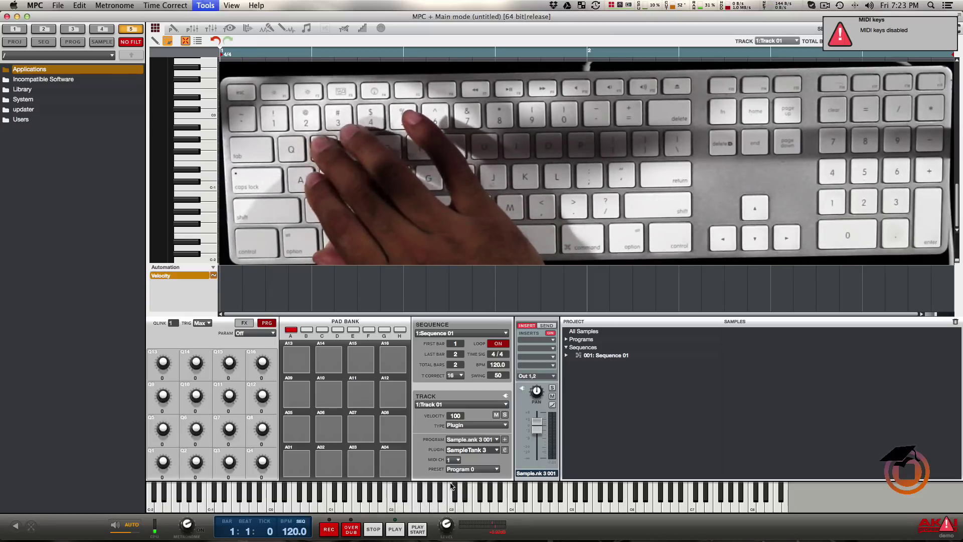
key(super+t)
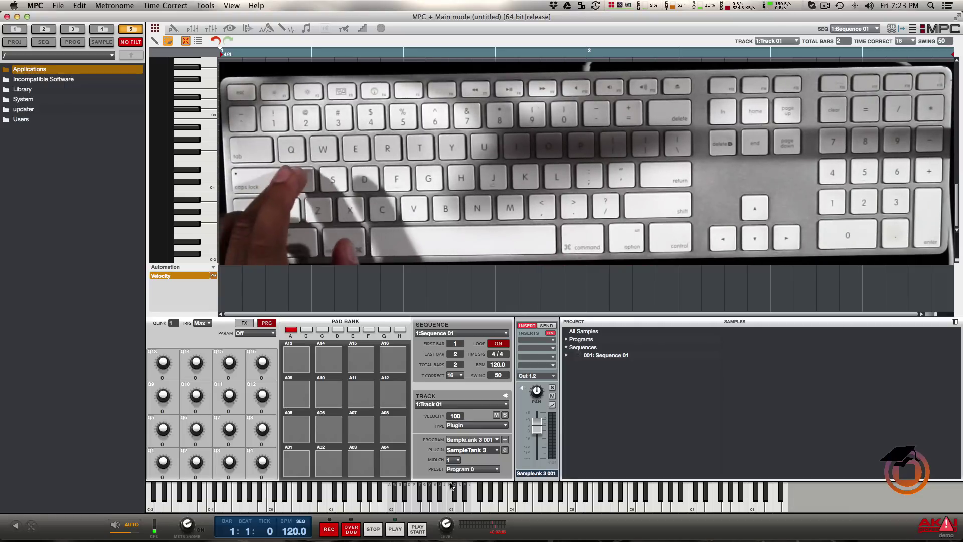
- Play an ascending chromatic run from C2 across the mapped range with the computer keyboard
key(a)
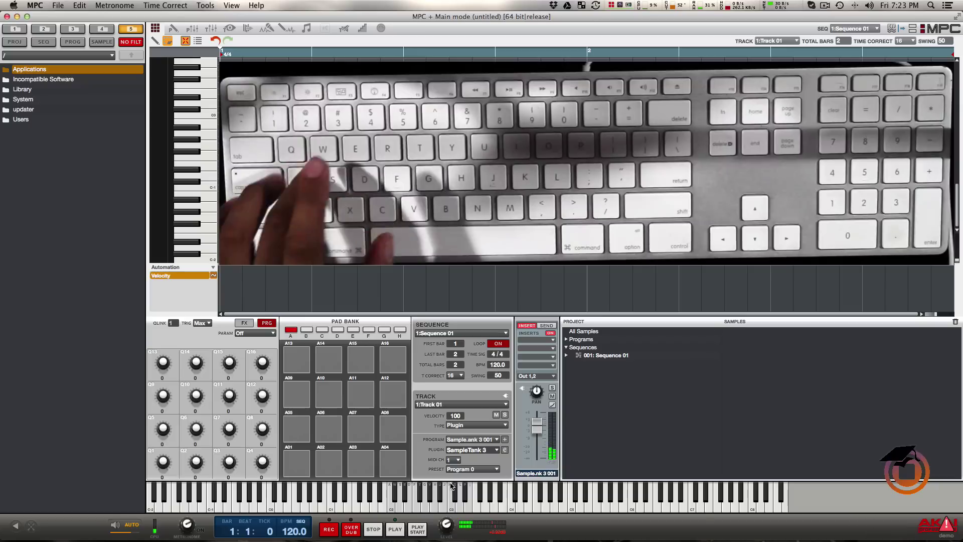
key(w)
key(s)
key(e)
key(d)
key(f)
key(t)
key(g)
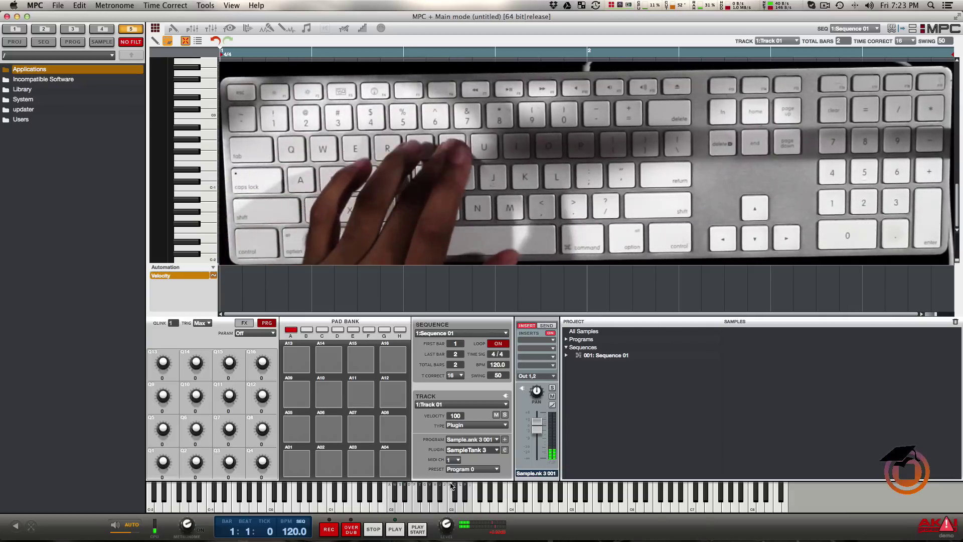
key(k)
key(o)
key(l)
key(p)
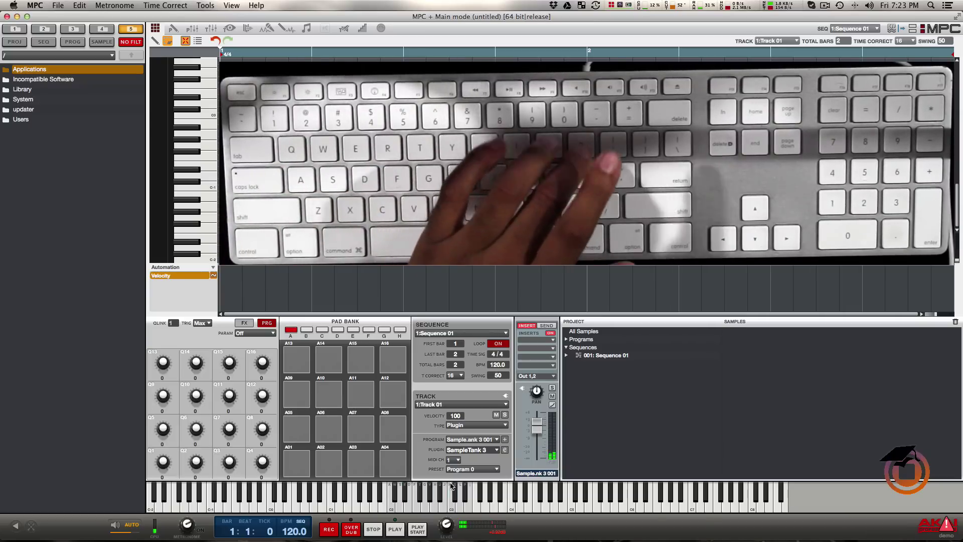
key(semicolon)
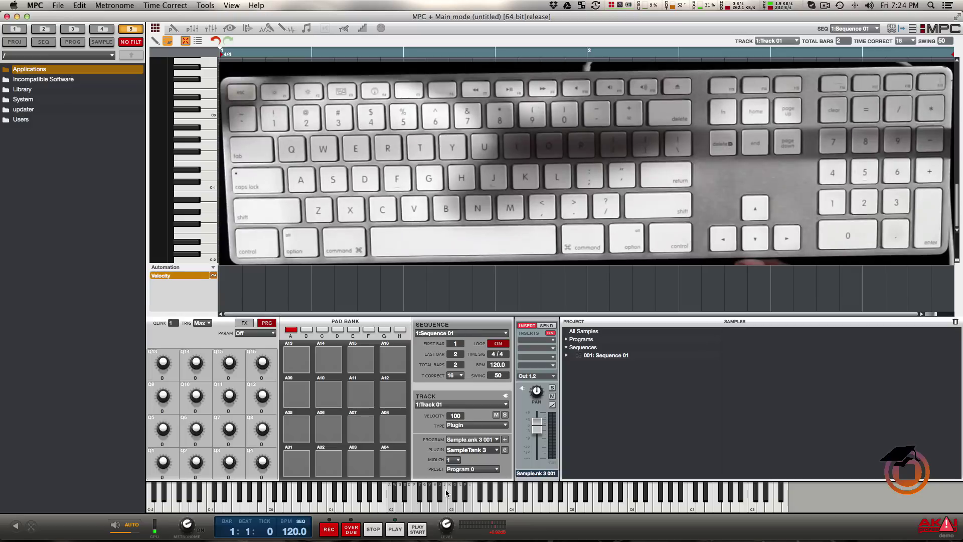
- Open the SampleTank 3 plugin window and play several chords on Grand Piano 1 Classical from the computer keyboard
click(504, 450)
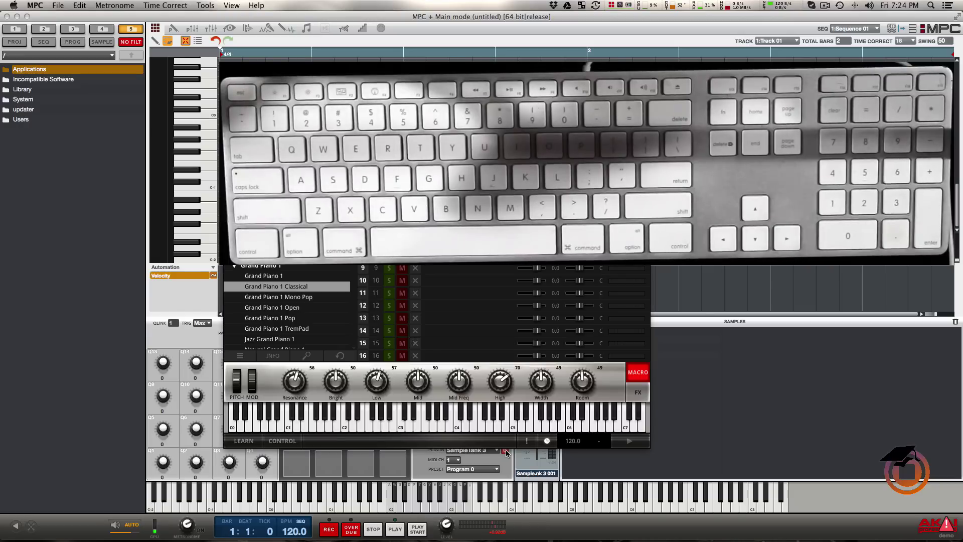
key(s)
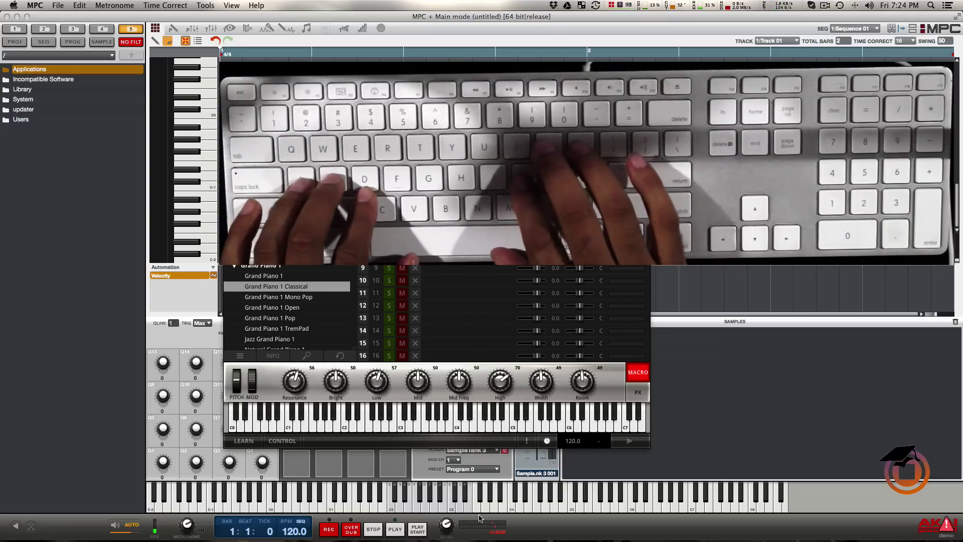
key(a)
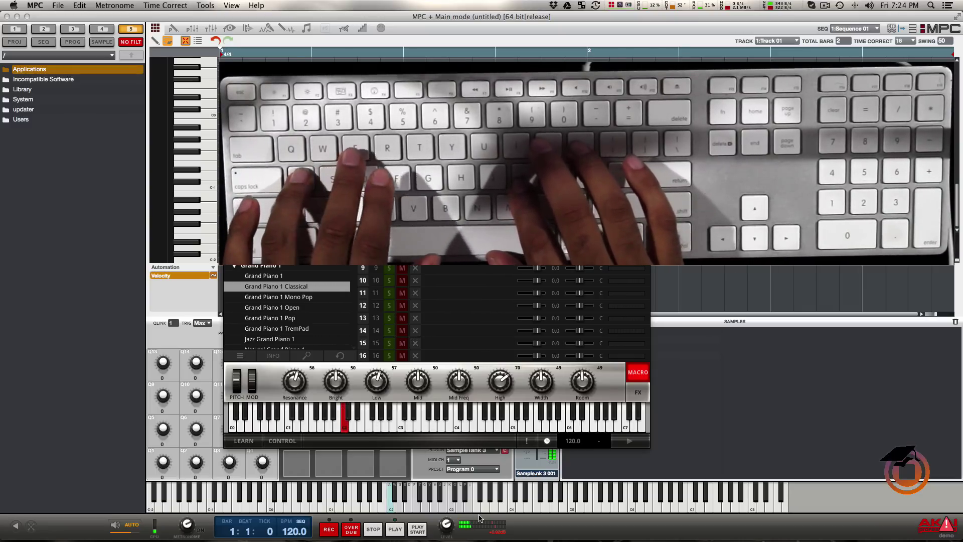
key(e)
key(g)
key(a)
key(e)
key(g)
key(k)
key(p)
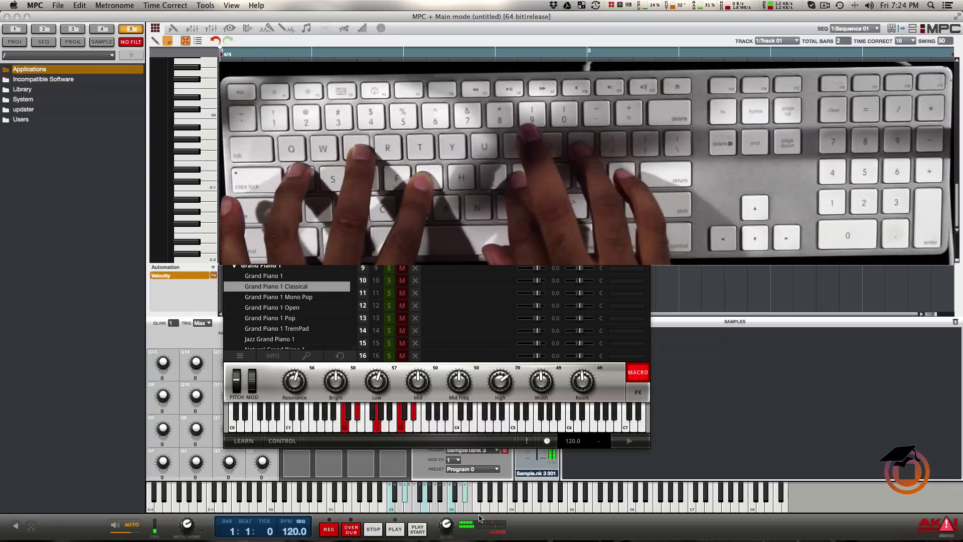
key(g)
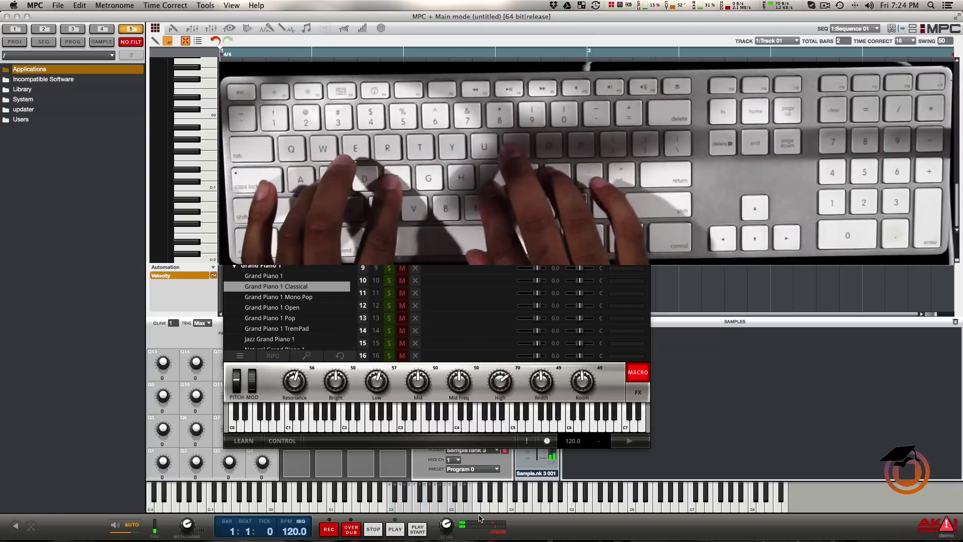
key(s)
key(f)
key(j)
key(l)
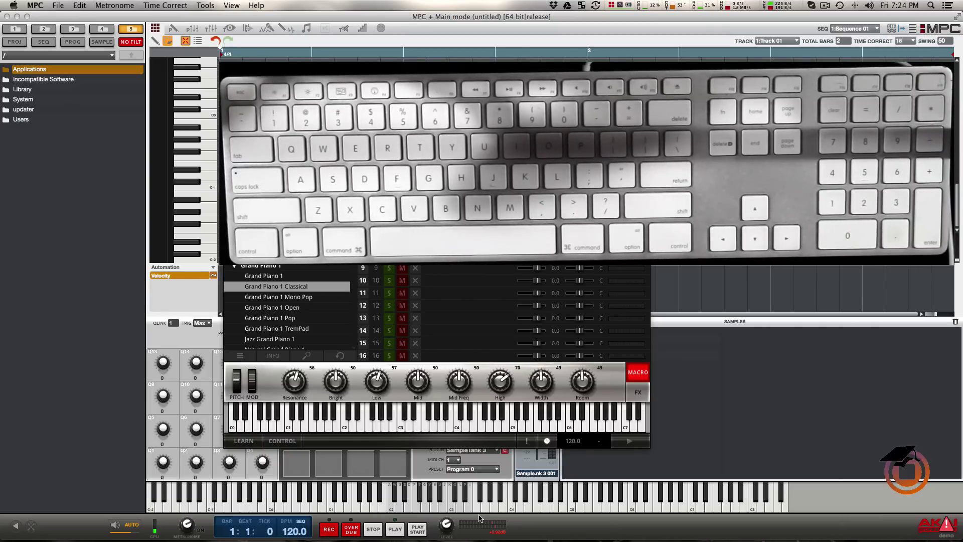
- Play a few more notes from the computer keyboard and close the SampleTank 3 plugin window
key(a)
key(s)
key(j)
key(h)
key(d)
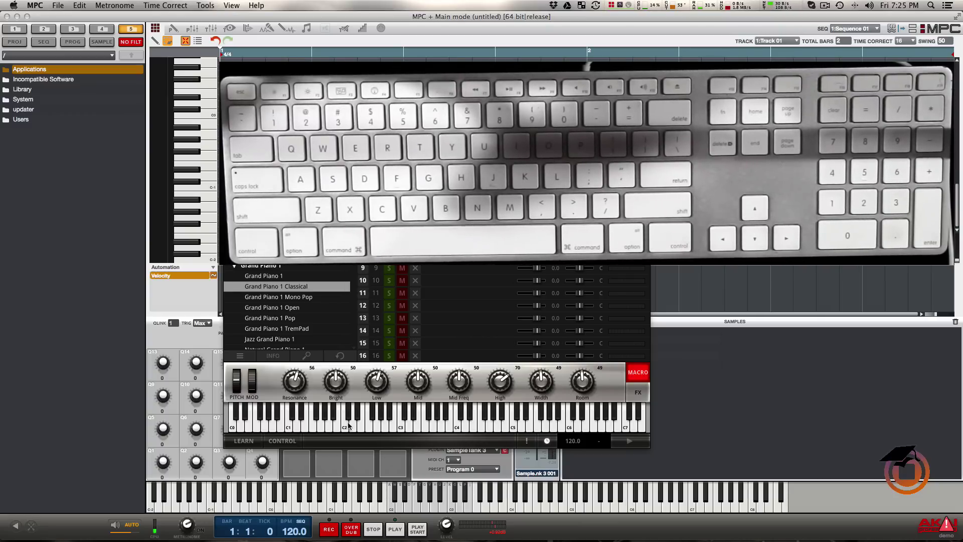
click(229, 123)
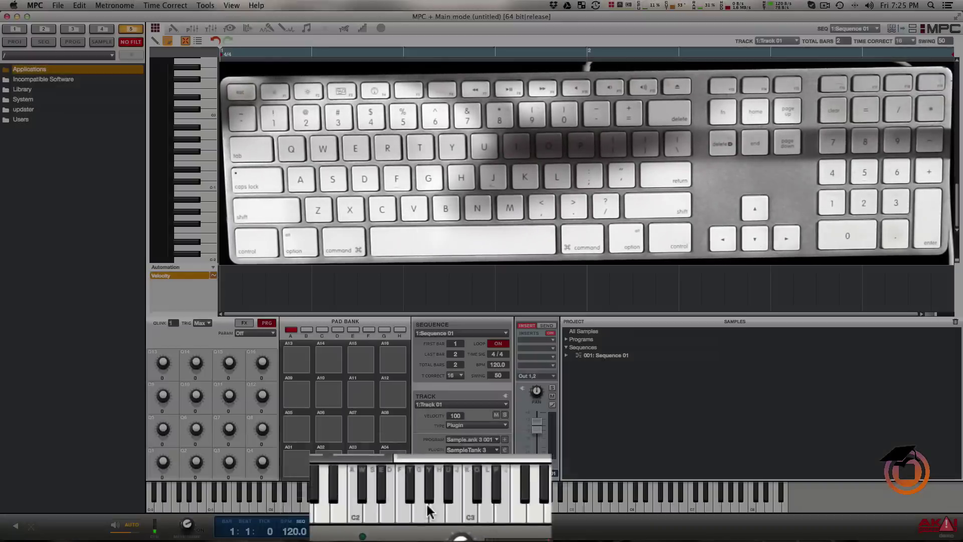
- Shift the MIDI Keys range up one octave at a time to start at C4, playing notes along the way
key(a)
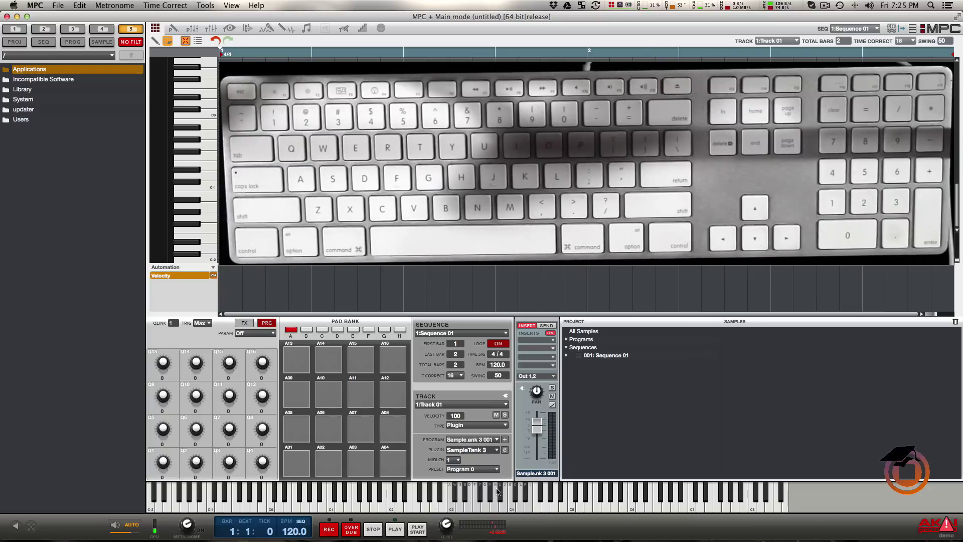
key(a)
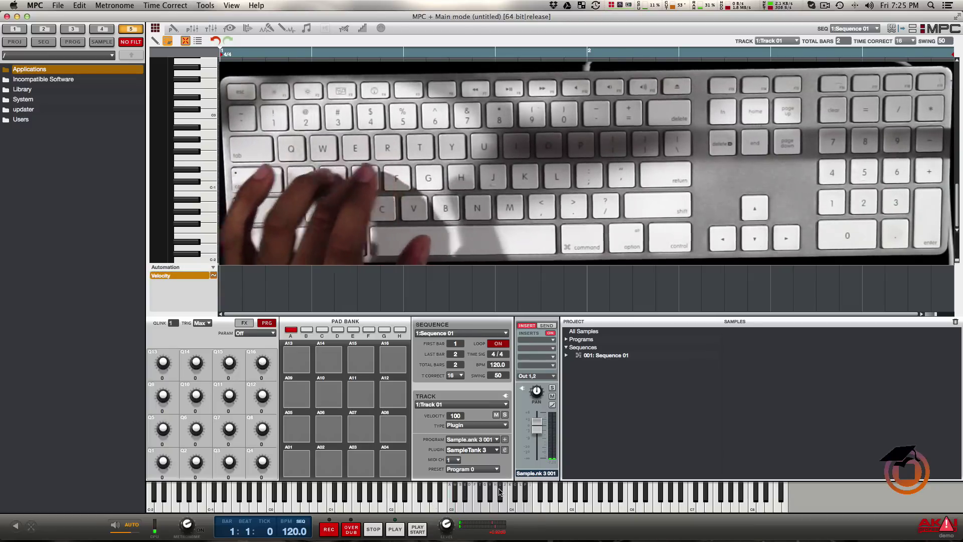
key(a)
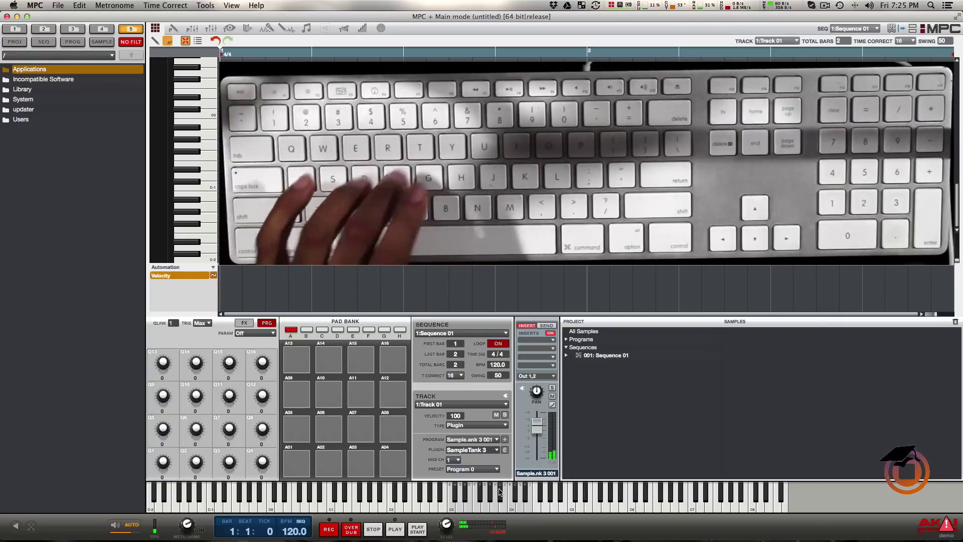
key(x)
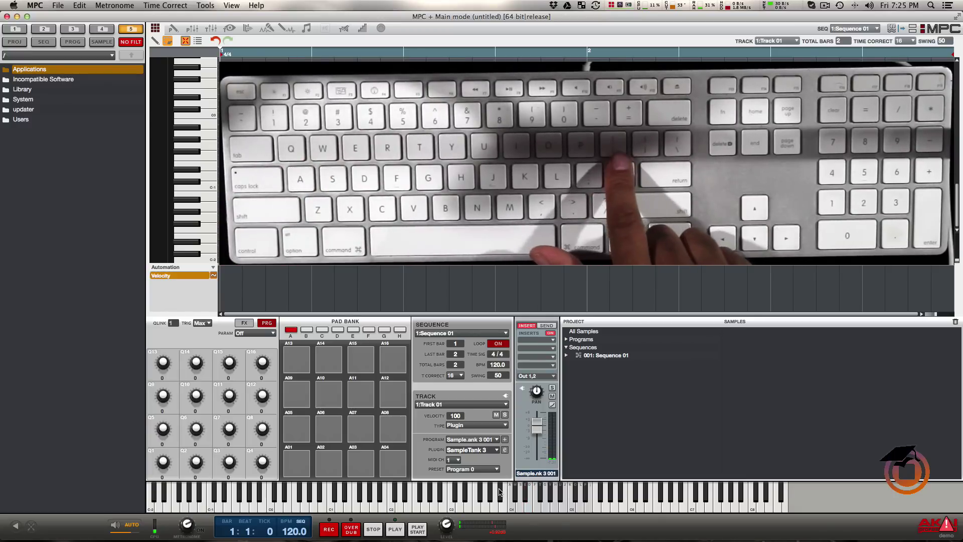
- Lower the MIDI Keys range octave by octave to start at C-1, playing a run of low notes from C0 along the way
key(z)
key(z)
key(z)
key(z)
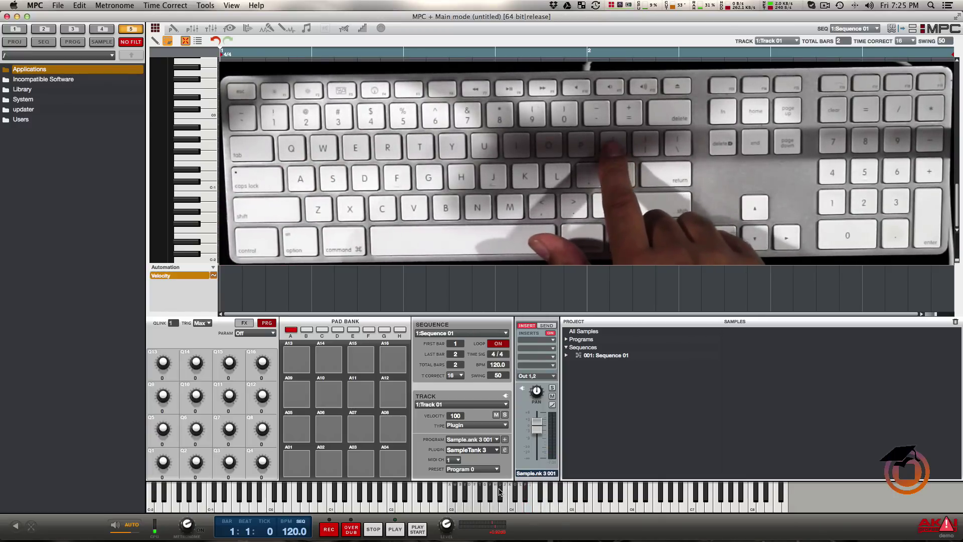
key(s)
key(d)
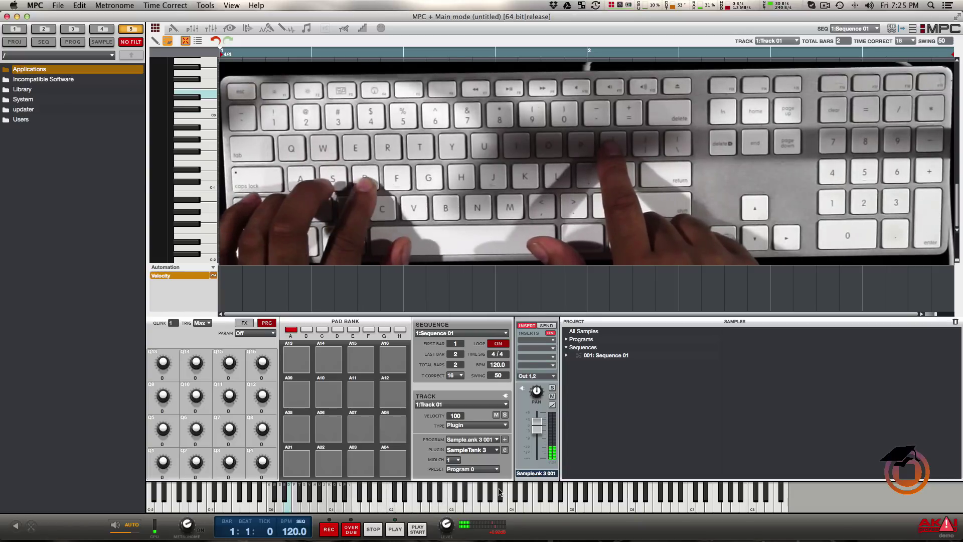
key(f)
key(g)
key(y)
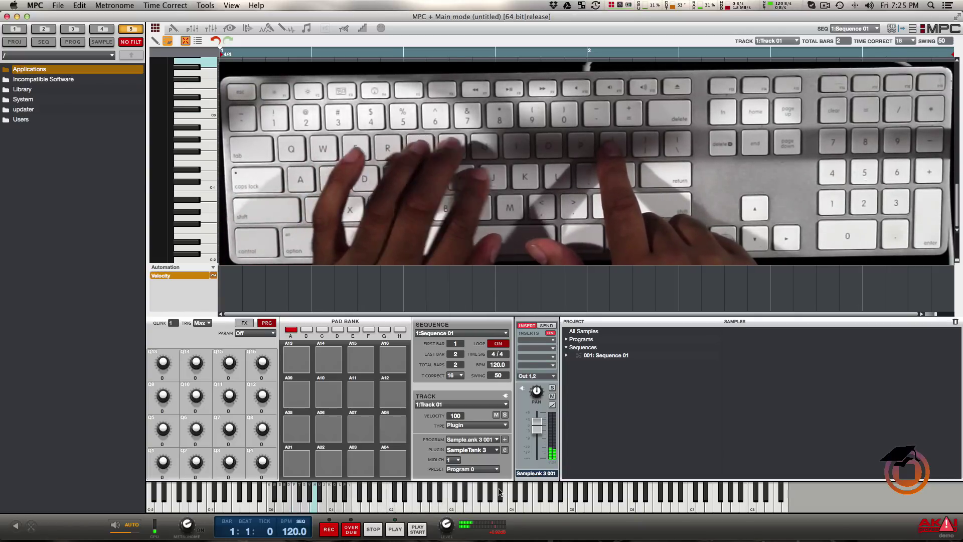
key(z)
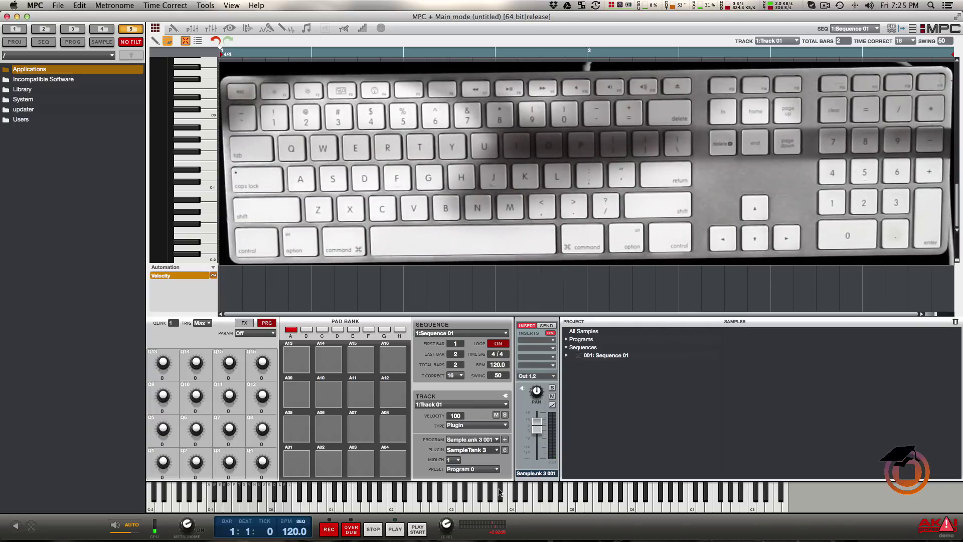
- Lower the MIDI Keys range one more octave, and raise it octave by octave to start at C4, playing a note along the way
key(bracketleft)
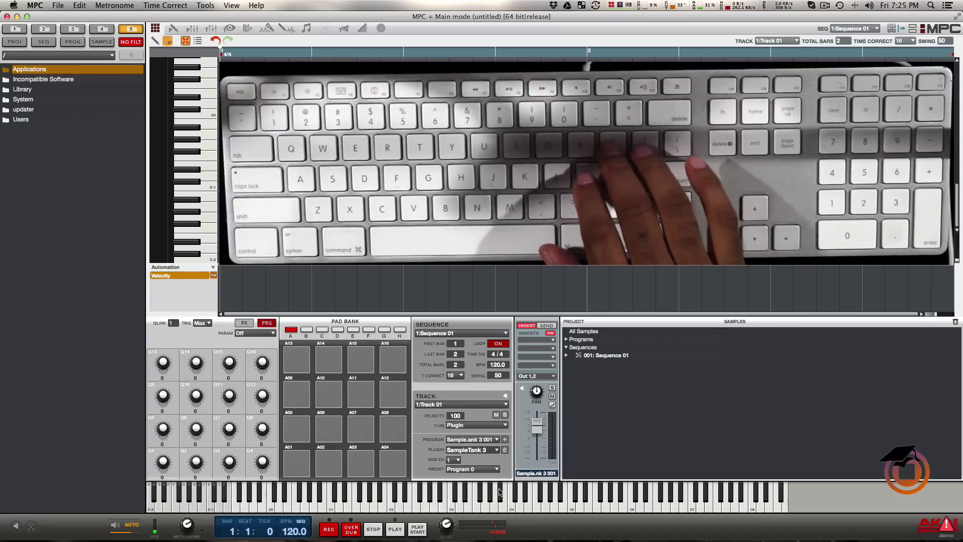
key(bracketright)
key(bracketright)
key(bracketright)
key(bracketright)
key(s)
key(bracketright)
key(bracketright)
key(bracketright)
key(bracketright)
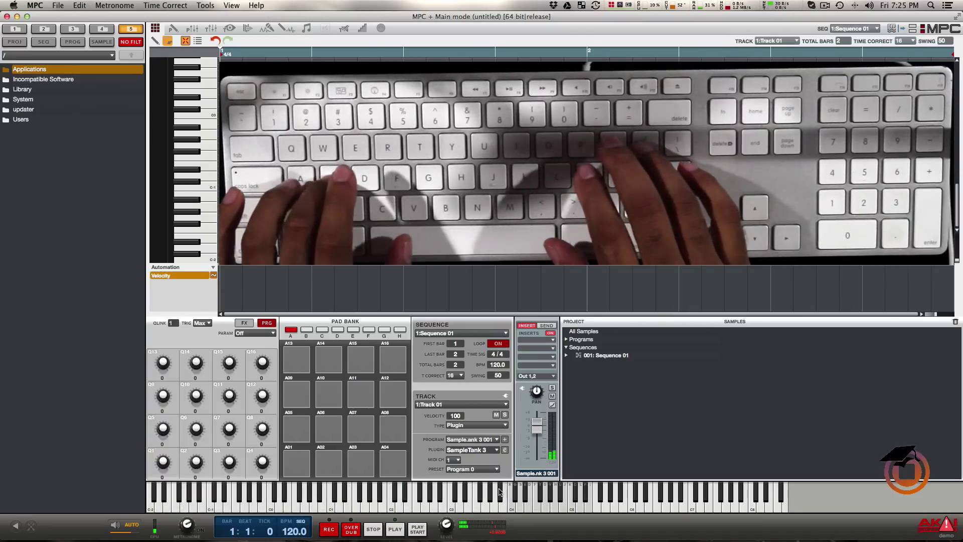
- Lower the MIDI Keys range to start at C-1, play a low note, and raise the range to start at C1
key(bracketleft)
key(bracketleft)
key(bracketleft)
key(bracketleft)
key(bracketleft)
key(bracketleft)
key(bracketleft)
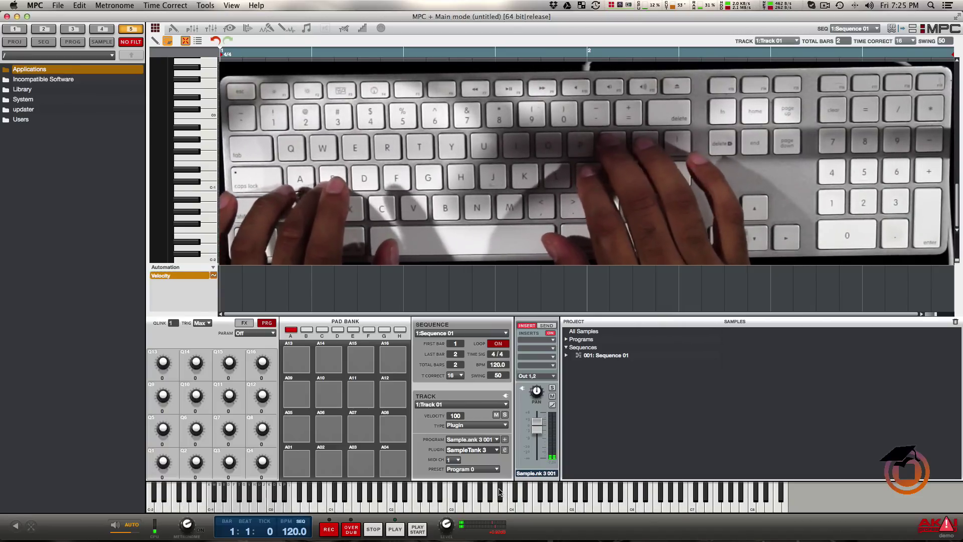
key(a)
key(bracketright)
key(bracketright)
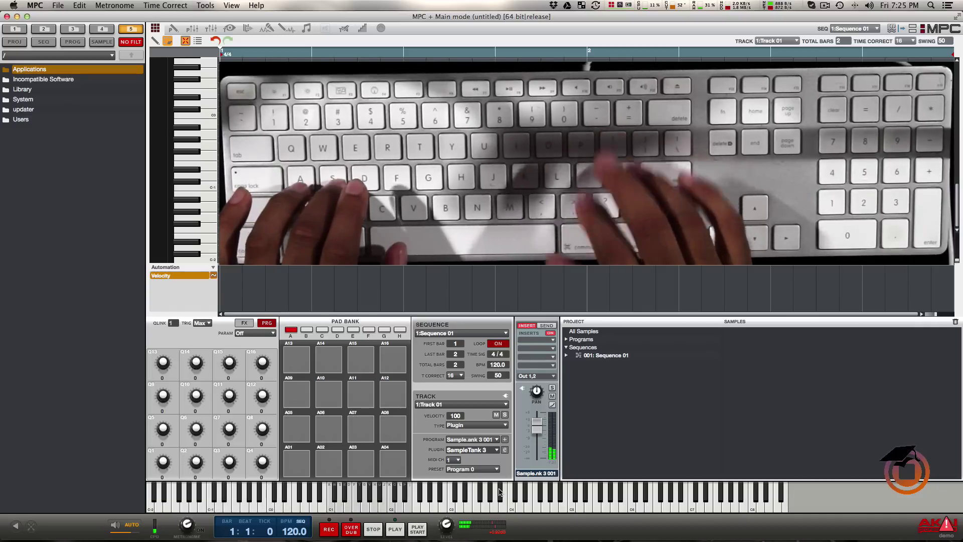
- Open the SampleTank 3 plugin window for a look and close it again
click(504, 450)
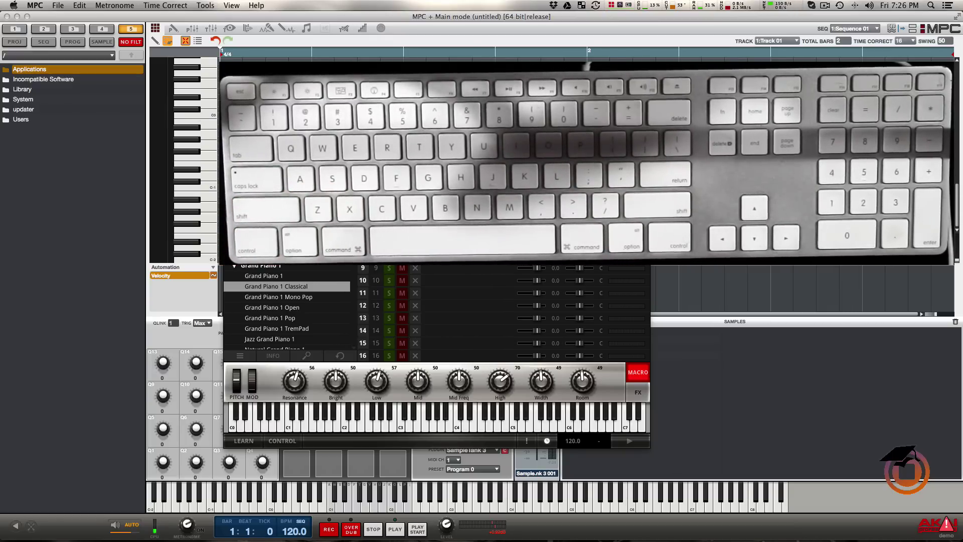
key(super+w)
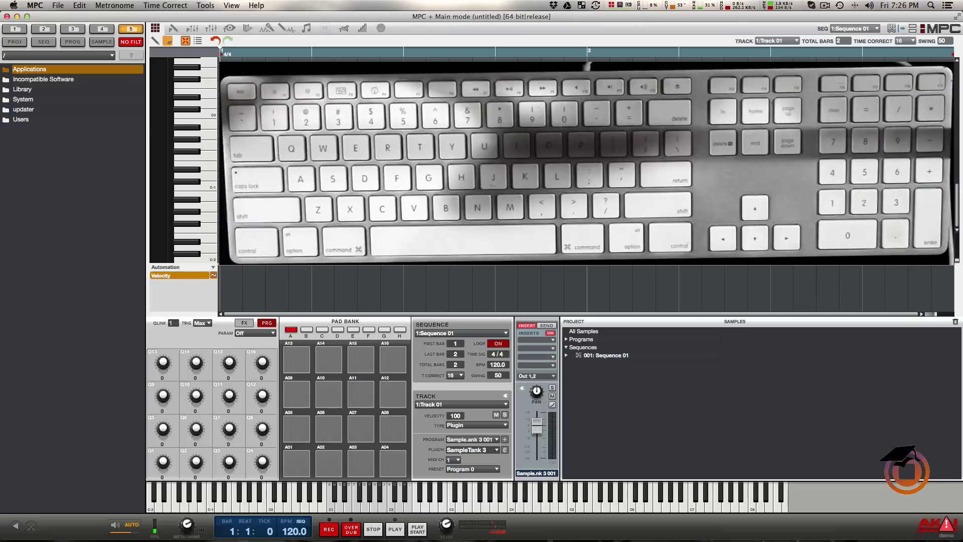
- Enable Pad Keys so the computer keyboard triggers the pads instead of MIDI Keys notes
click(210, 6)
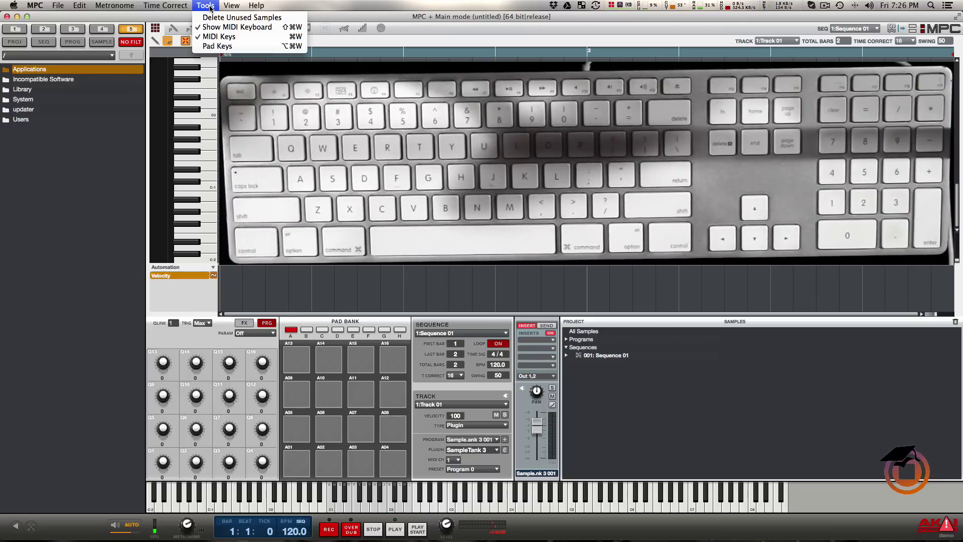
click(218, 46)
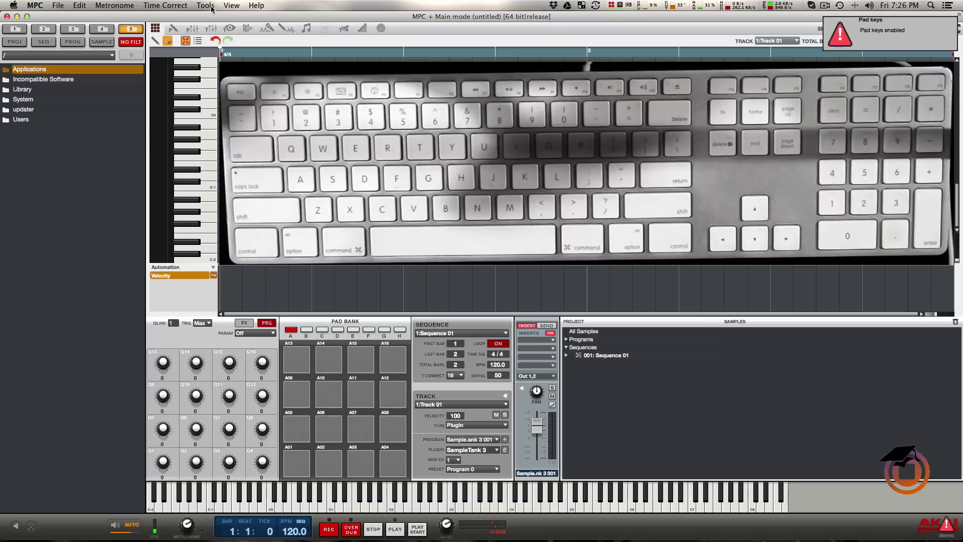
click(210, 7)
click(308, 9)
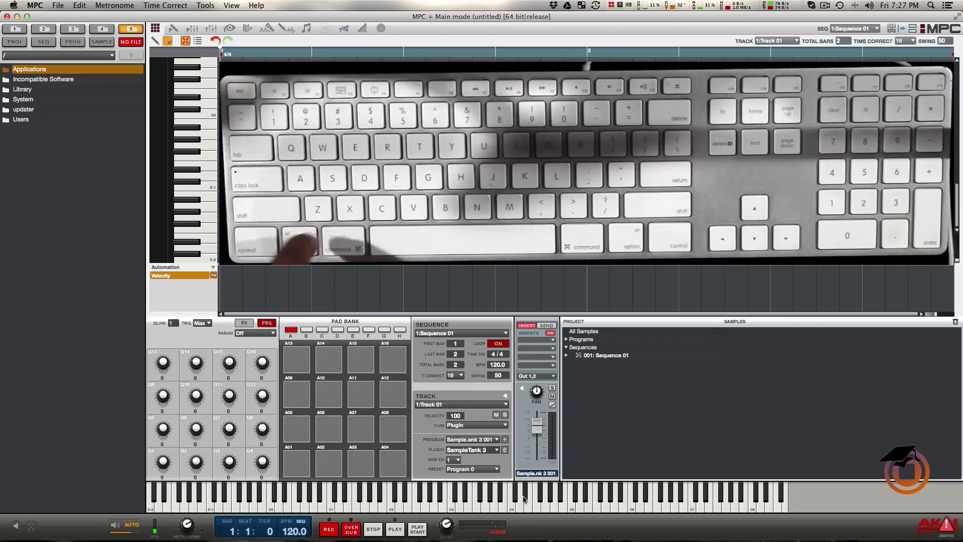
- Trigger pads from each row of pad bank A on the computer keyboard, working from the A01–A04 row up to the A13–A16 row
key(c)
key(v)
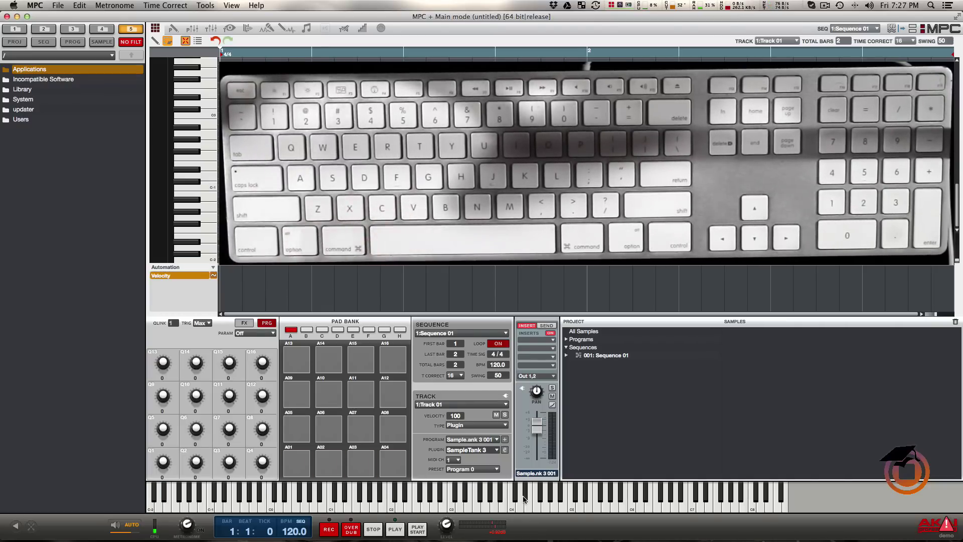
key(x)
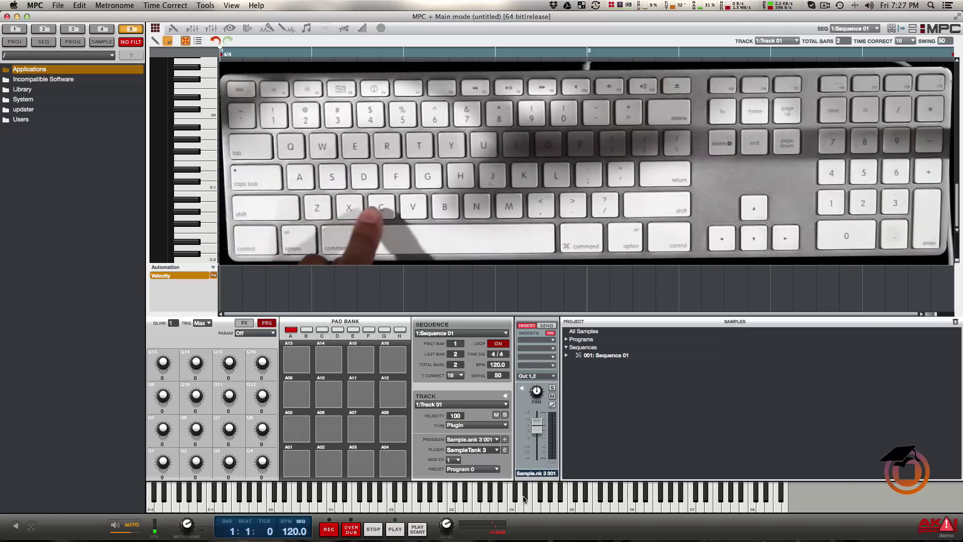
key(c)
key(v)
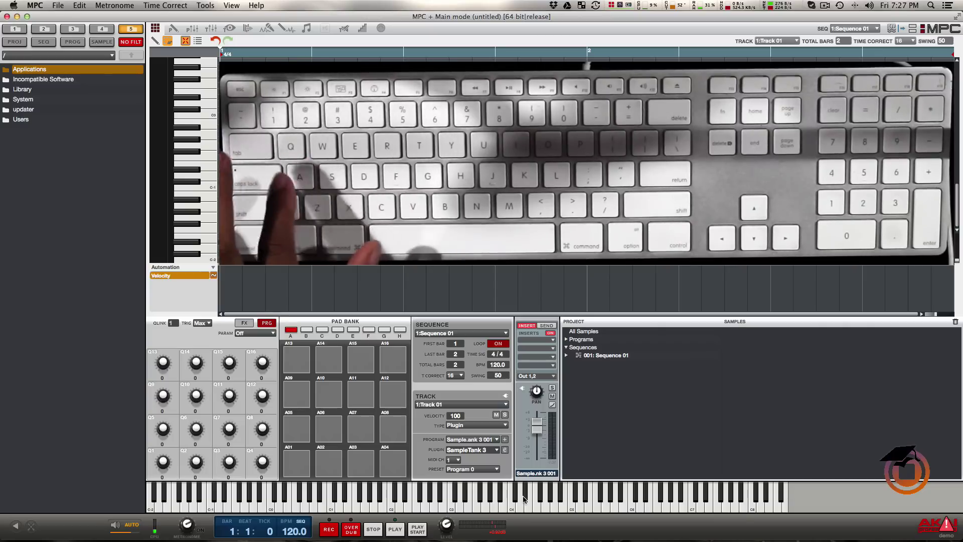
key(d)
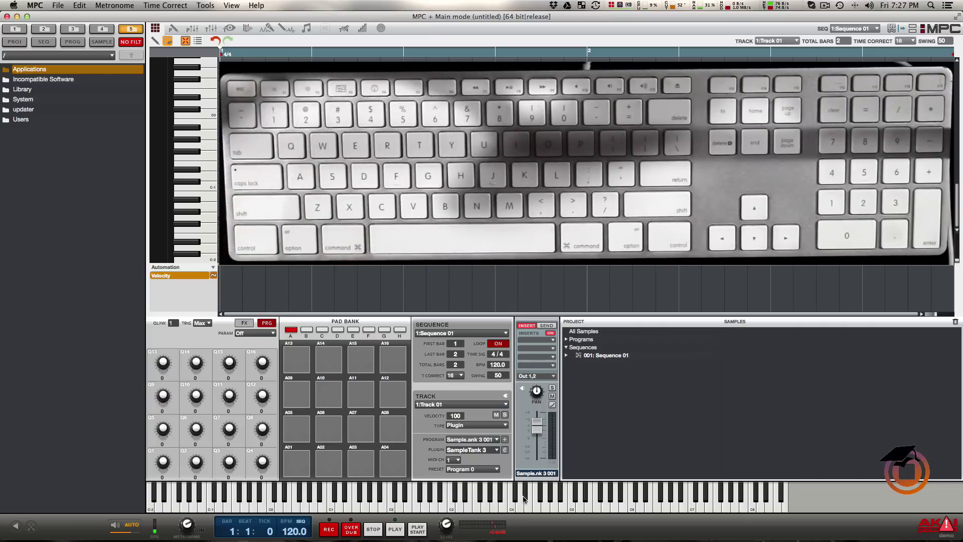
key(w)
key(e)
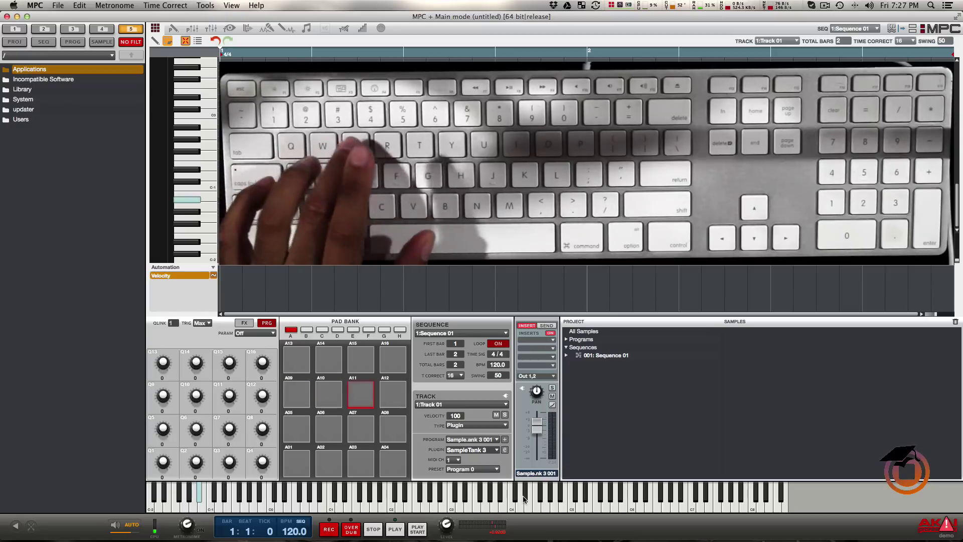
key(1)
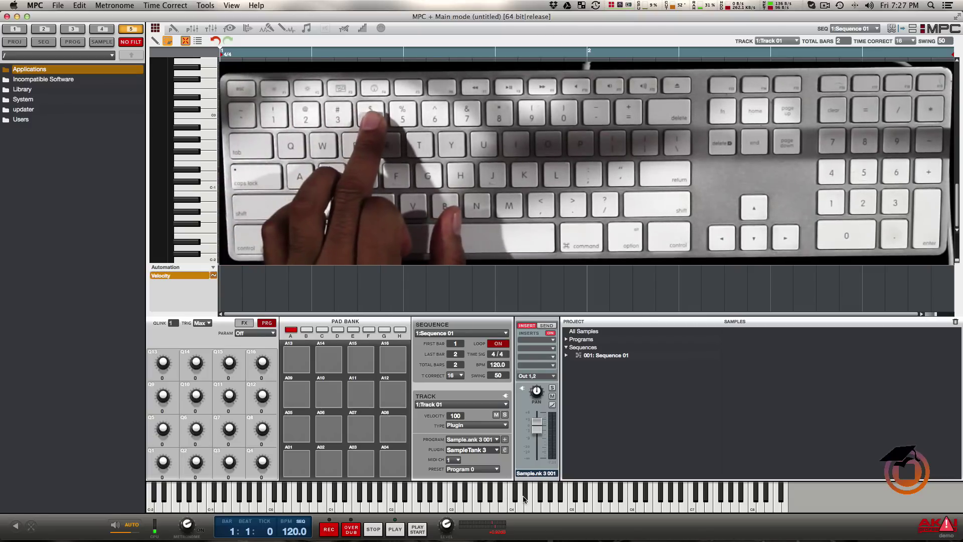
- Trigger more bank A pads from the A01–A04 and A05–A08 rows on the computer keyboard
key(c)
key(v)
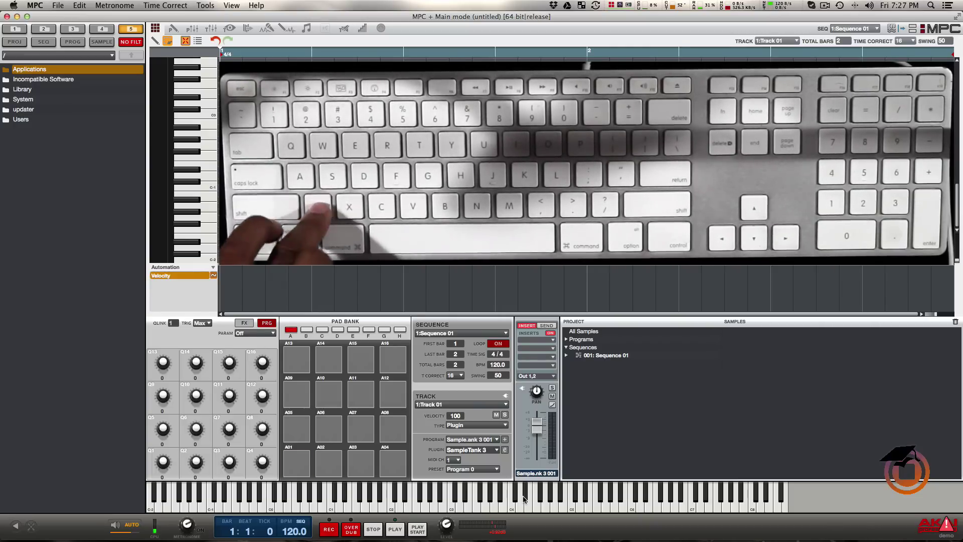
key(s)
key(d)
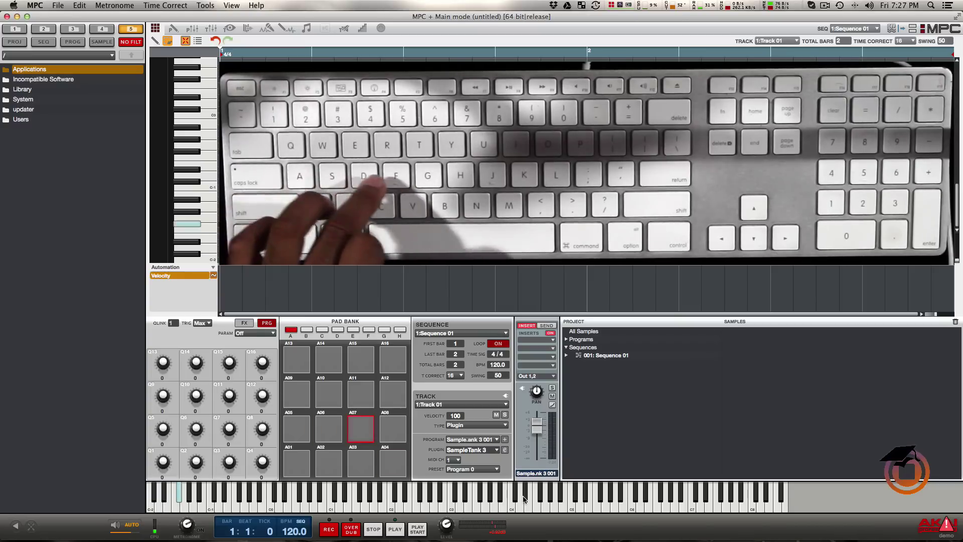
key(f)
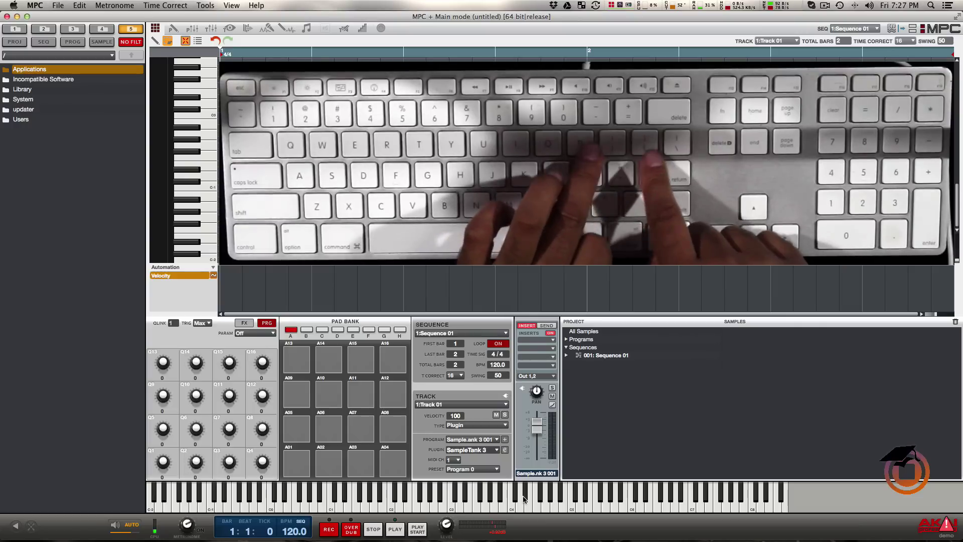
- Switch to pad bank C and play its pads in ascending order from C01 to C14 on the computer keyboard
key(bracketright)
key(bracketright)
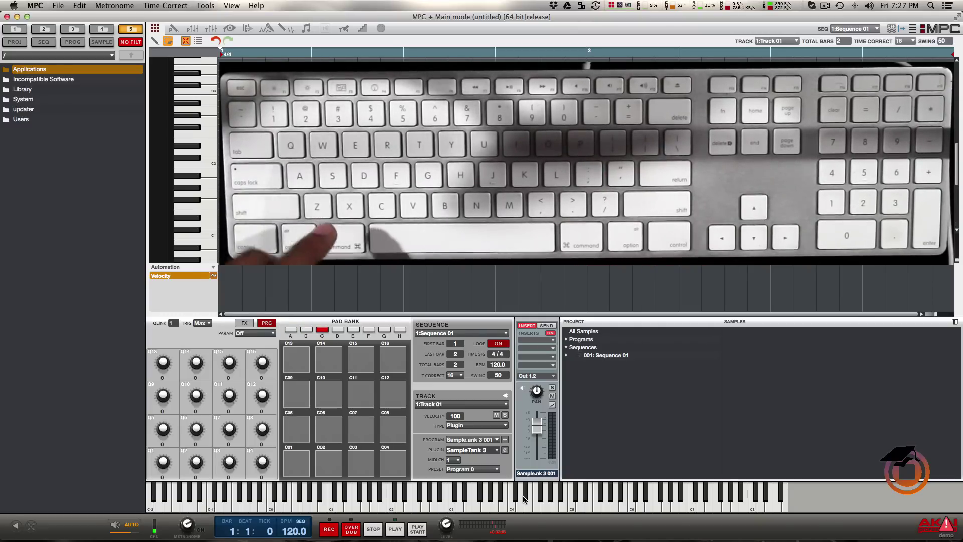
key(z)
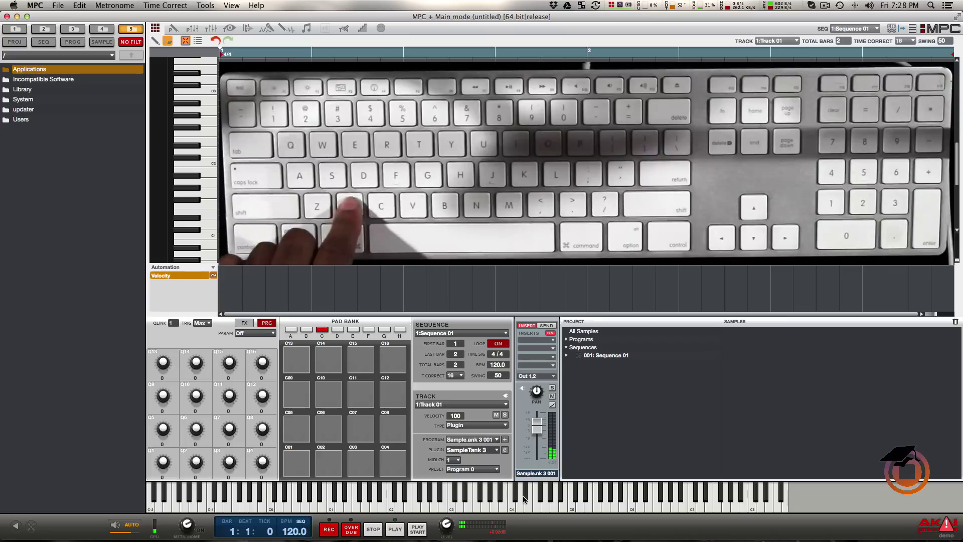
key(x)
key(c)
key(v)
key(a)
key(s)
key(d)
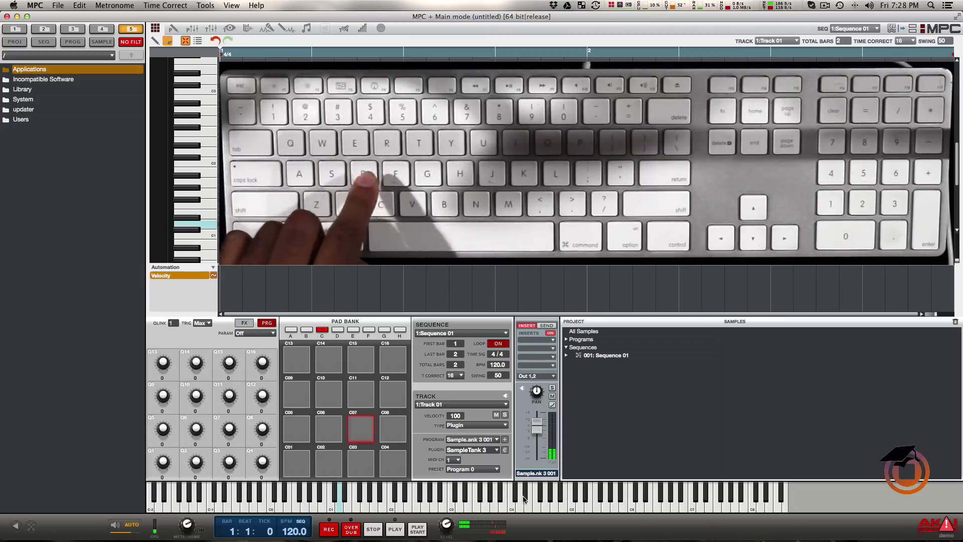
key(f)
key(q)
key(w)
key(e)
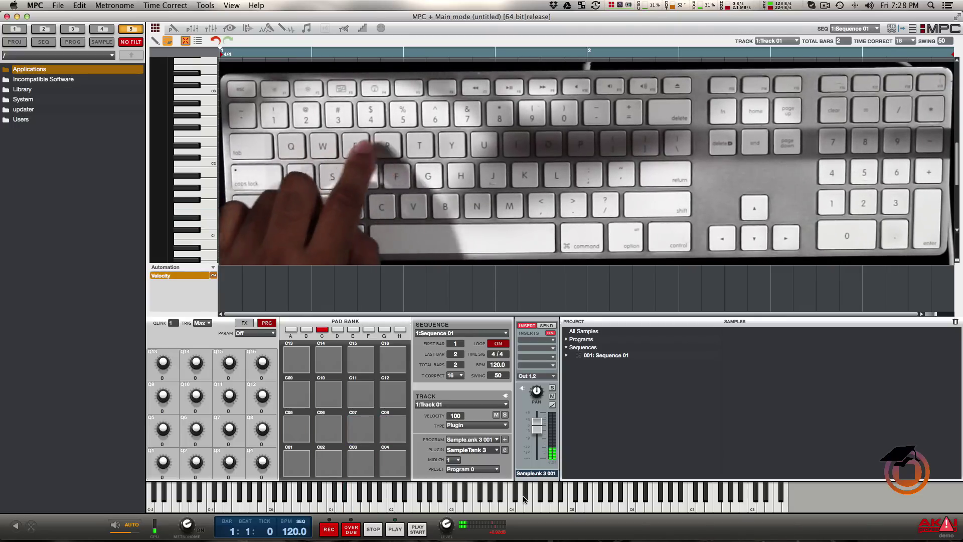
key(r)
key(1)
key(2)
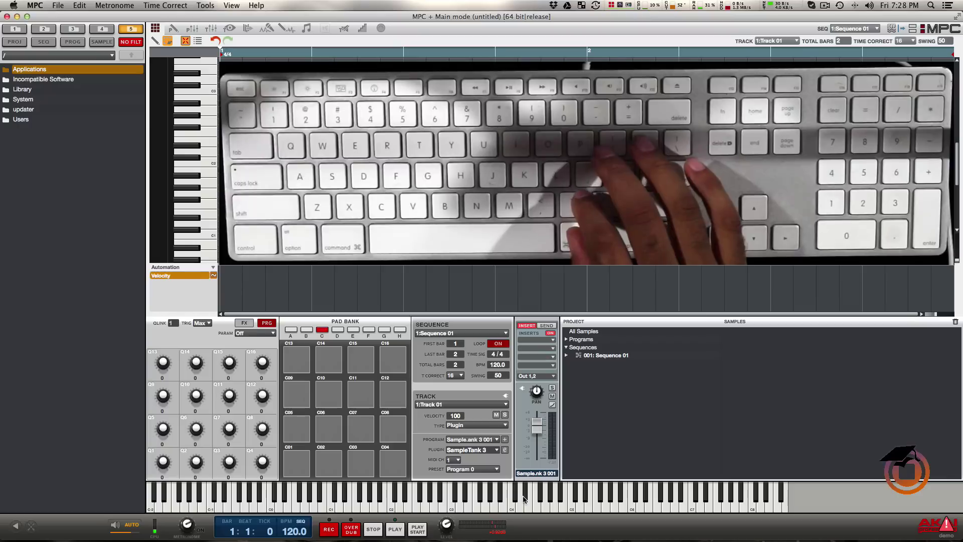
- Select Track 02 with the BlackaDelic Kit 1 drum program and switch down to pad bank A
key(bracketright)
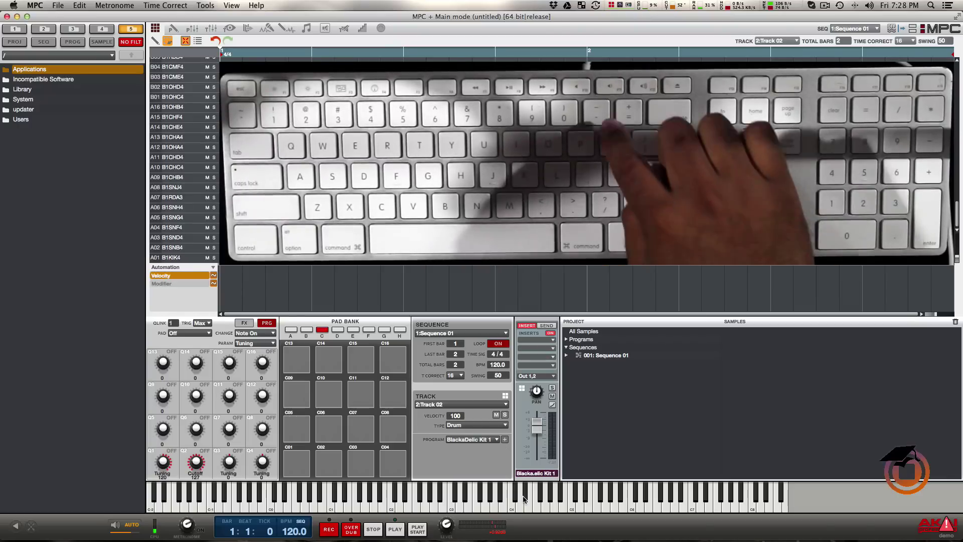
key(bracketleft)
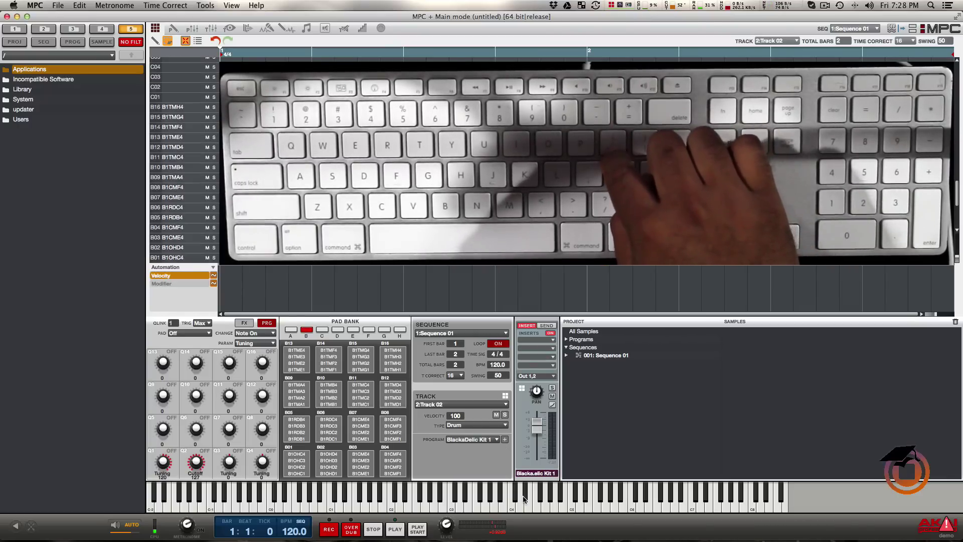
key(bracketleft)
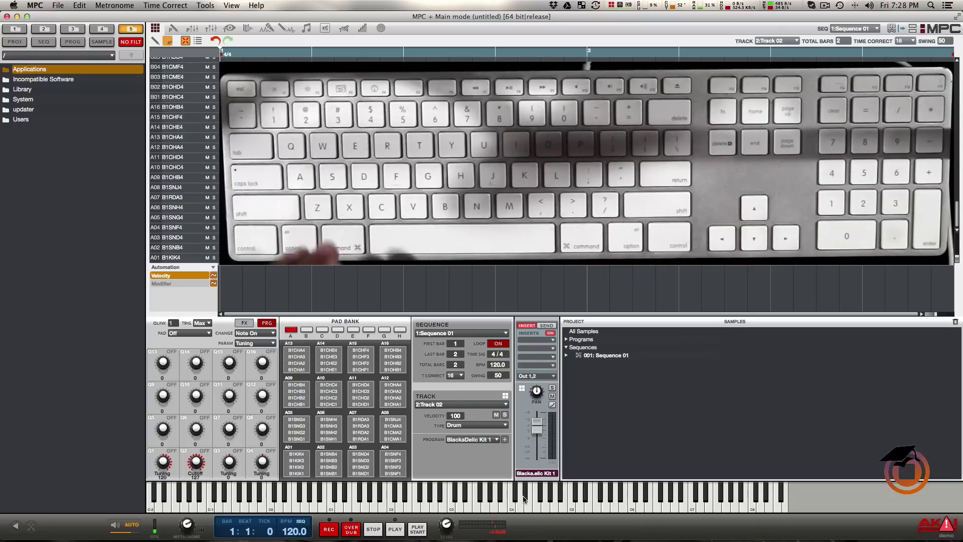
- Play all sixteen BlackaDelic Kit 1 pads in order from A01 to A16 on the computer keyboard
key(z)
key(x)
key(c)
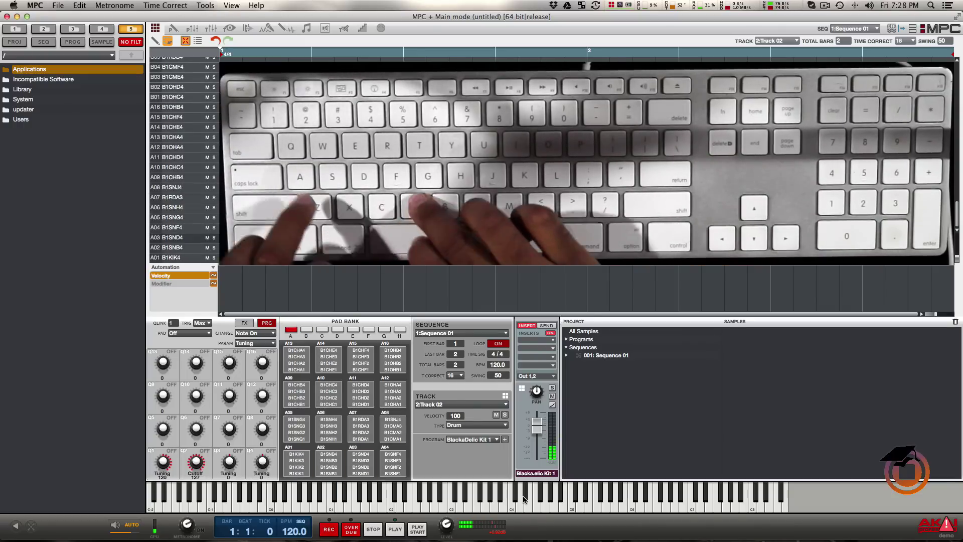
key(v)
key(a)
key(s)
key(d)
key(f)
key(q)
key(w)
key(e)
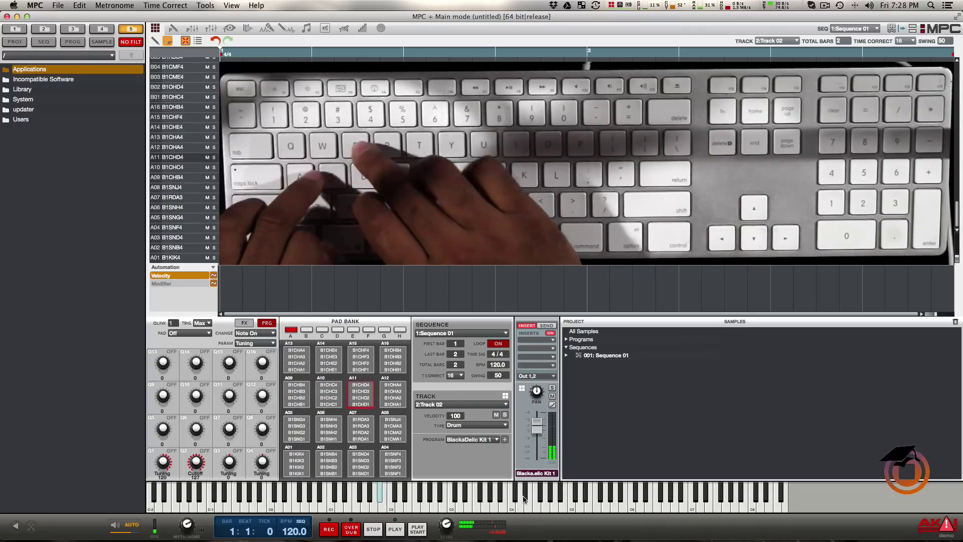
key(r)
key(1)
key(2)
key(3)
key(4)
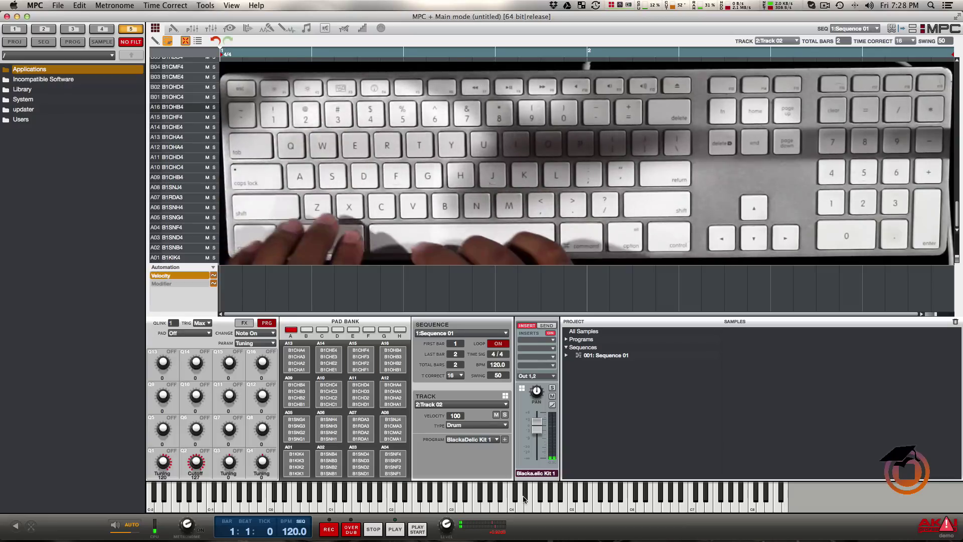
- Play a kick and snare pattern with pads A01 and A02 on the computer keyboard
key(z)
key(x)
key(z)
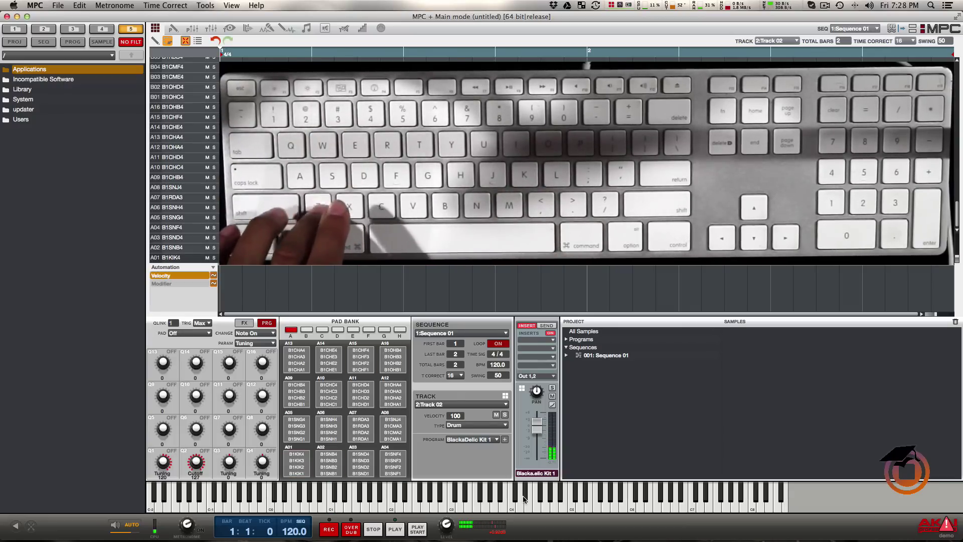
key(x)
key(z)
key(z)
key(x)
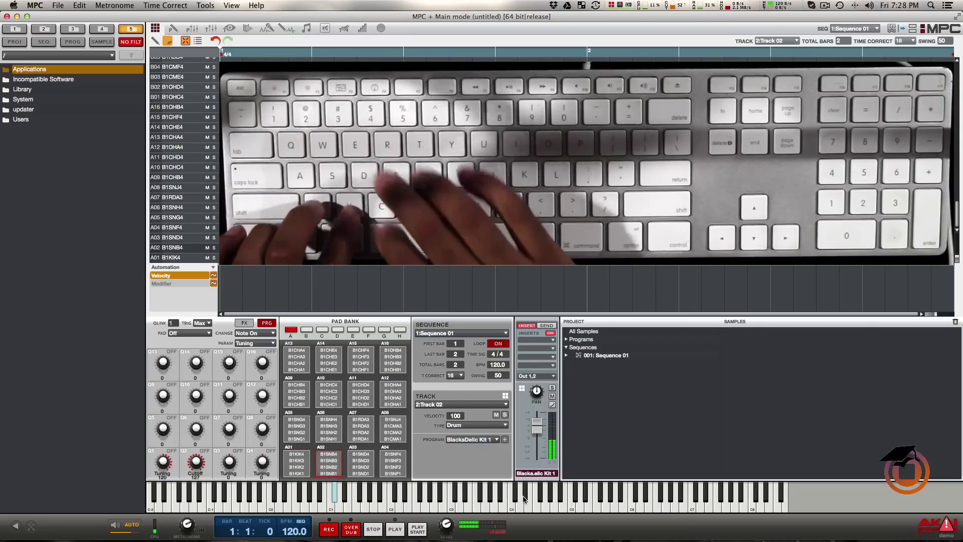
- Play a drum beat combining repeated hits on pad A15 with the kick on A01 and snare on A02
key(3)
key(z)
key(3)
key(3)
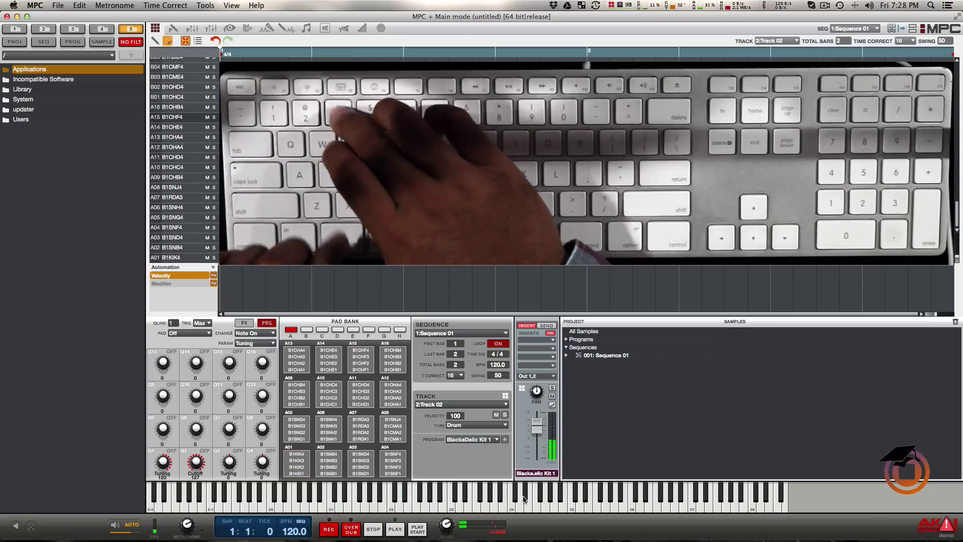
key(z)
key(3)
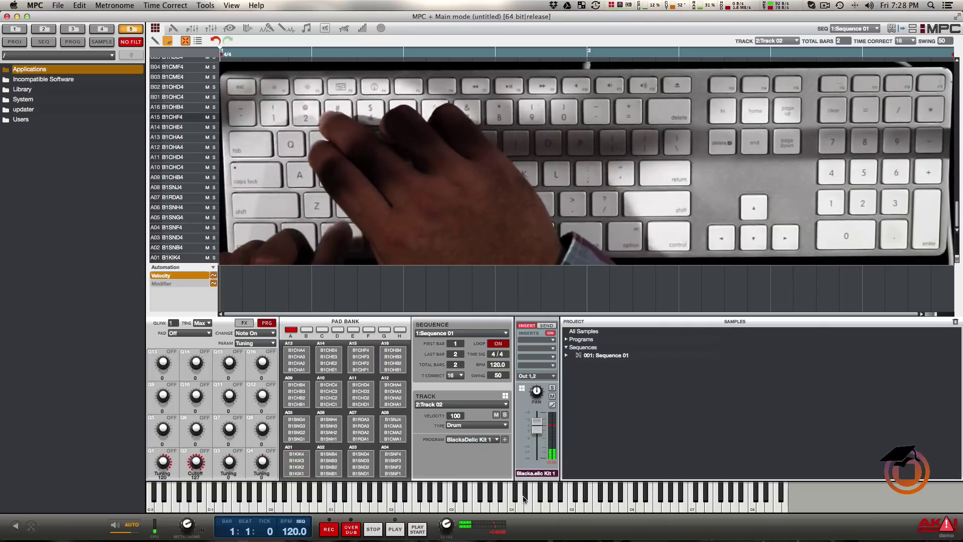
key(x)
key(3)
key(3)
key(3)
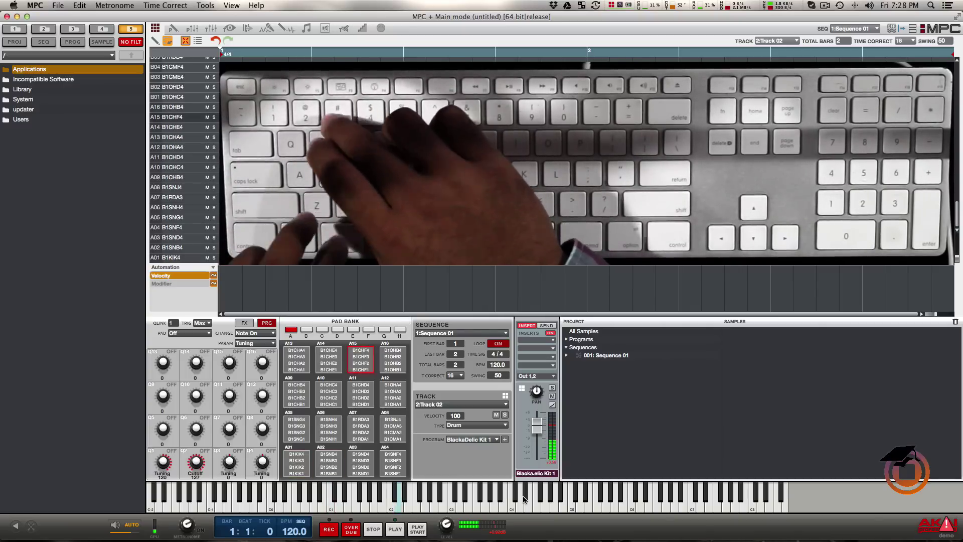
key(z)
key(3)
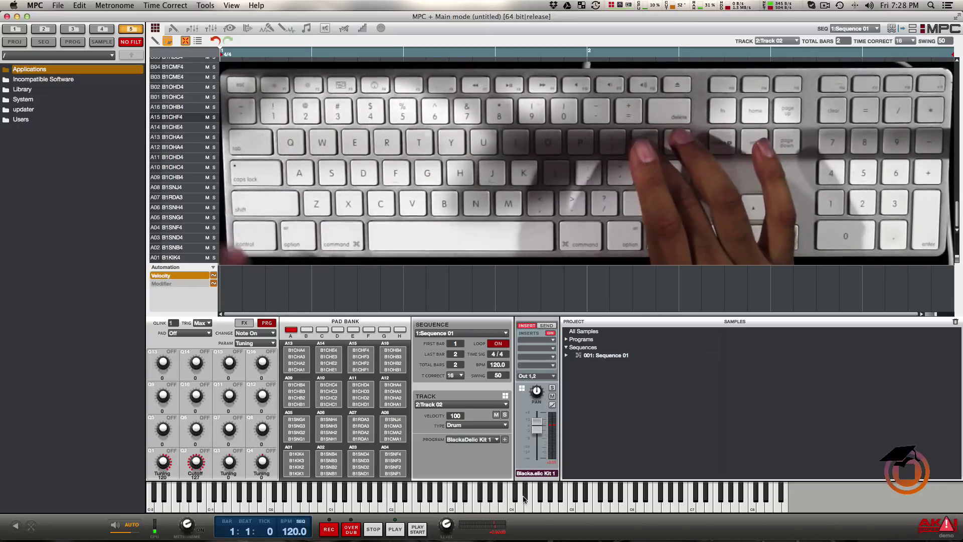
- Switch up to pad bank B and play its sixteen pads in order from B01 to B16 on the computer keyboard
key(bracketright)
key(z)
key(x)
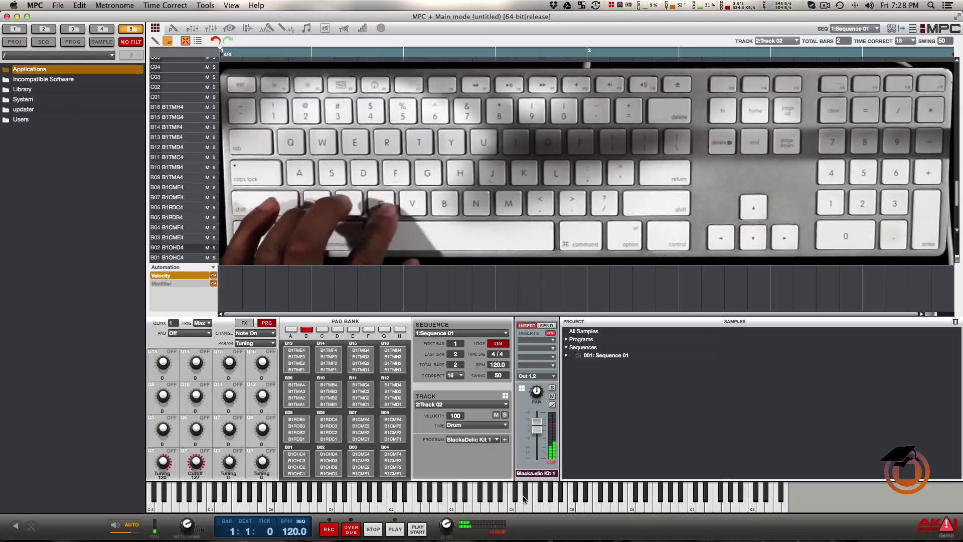
key(c)
key(v)
key(a)
key(s)
key(d)
key(f)
key(q)
key(w)
key(e)
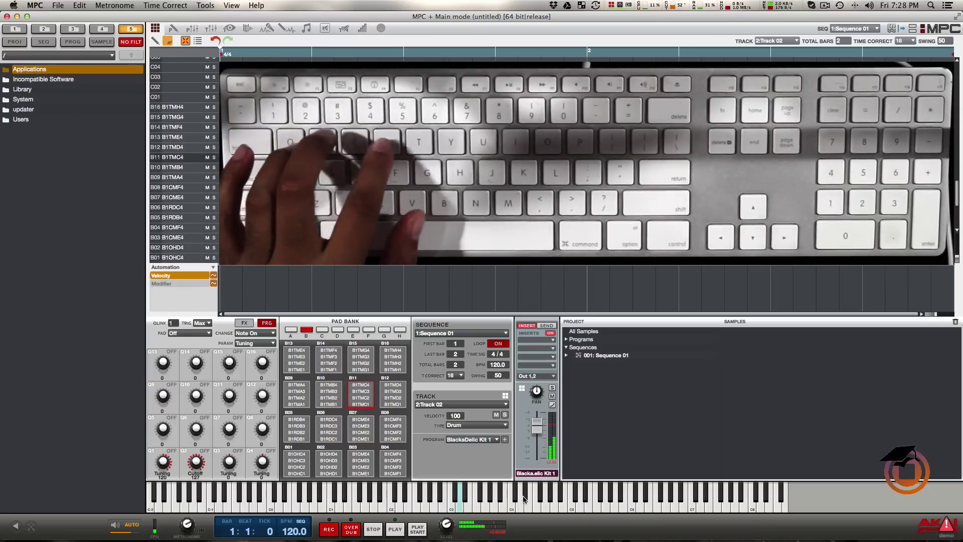
key(r)
key(1)
key(2)
key(3)
key(4)
- Play pads B13 to B16 again on the computer keyboard and return to pad bank A
key(1)
key(2)
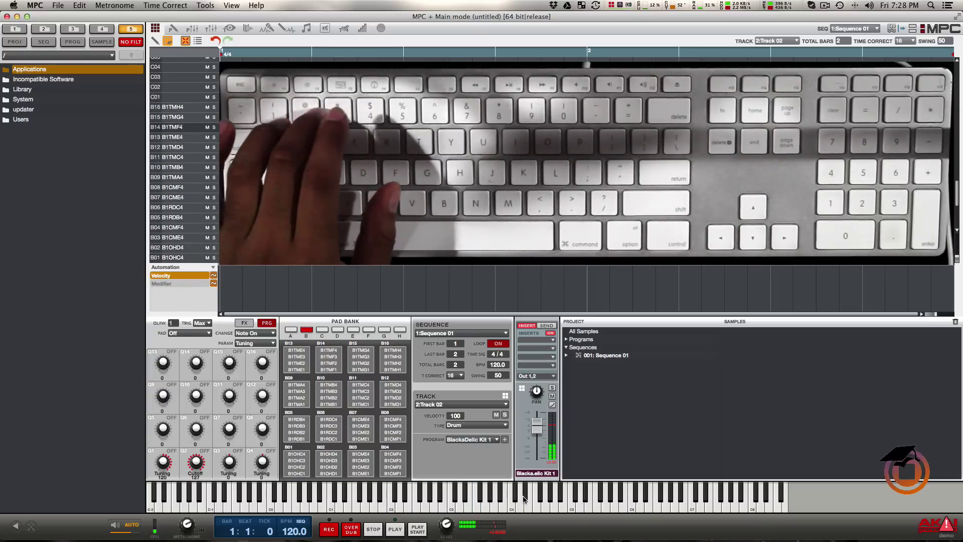
key(3)
key(4)
key(5)
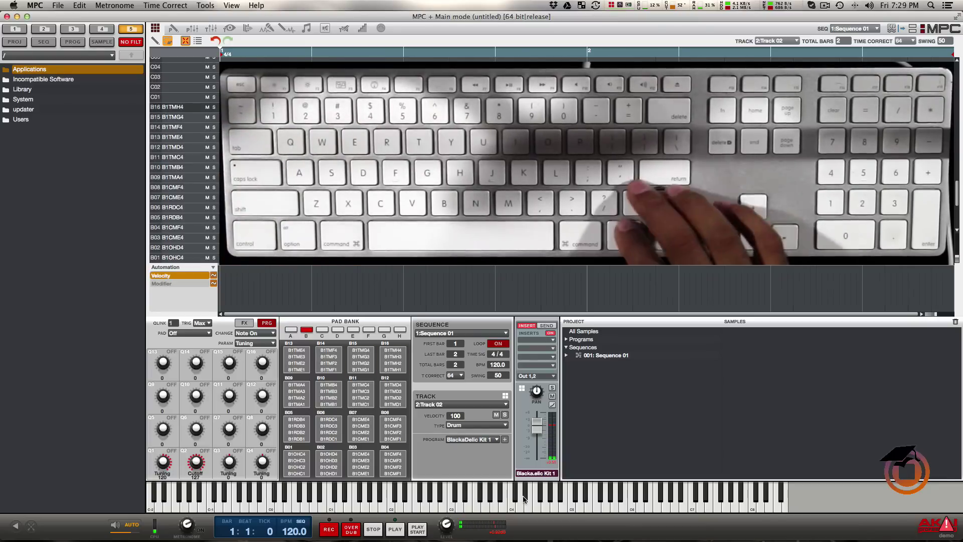
key(h)
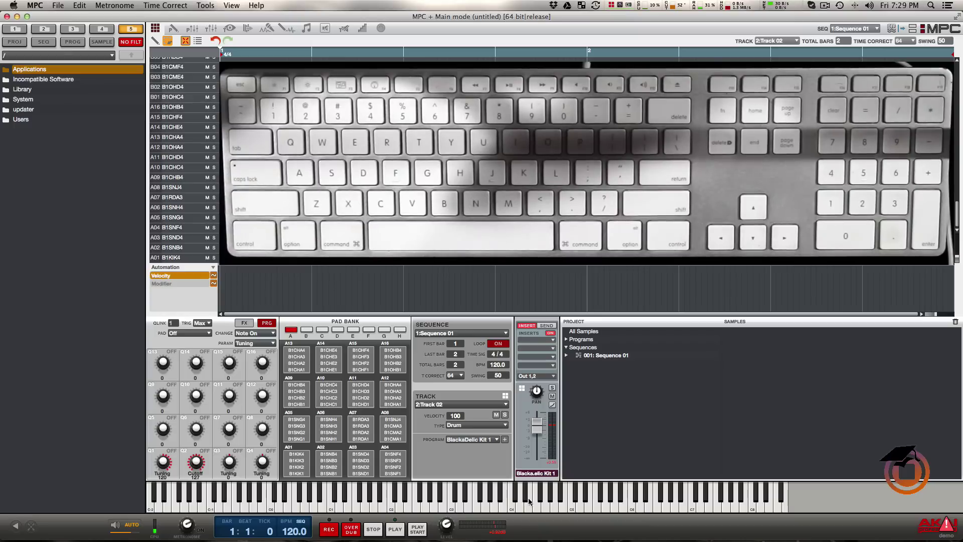
- Set the sequence tempo to 83.5 BPM and the time correction to 16
click(329, 530)
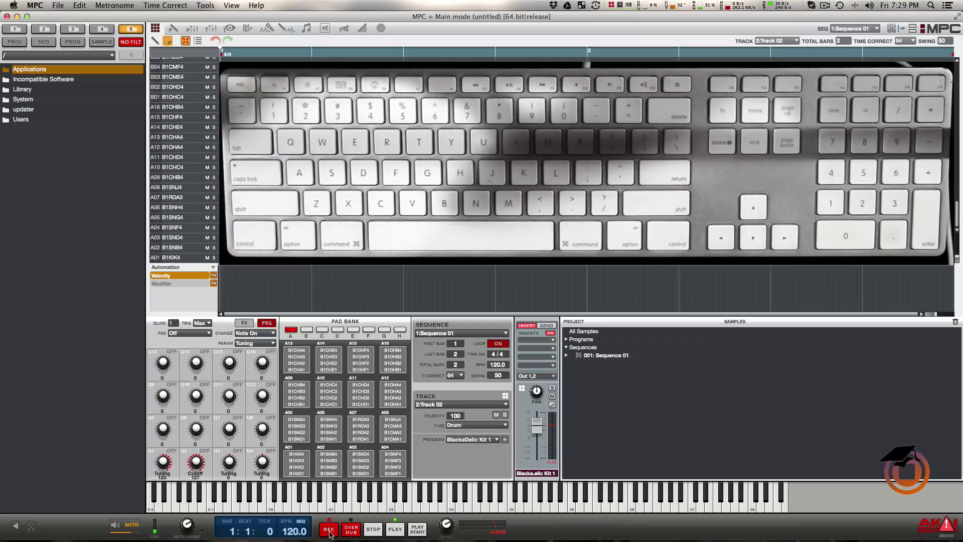
drag(496, 365, 496, 486)
click(458, 377)
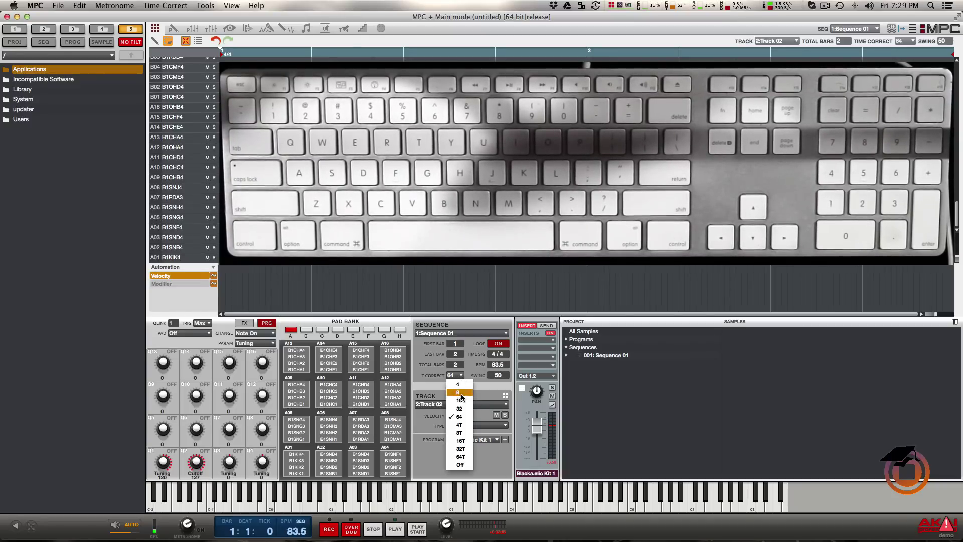
click(460, 400)
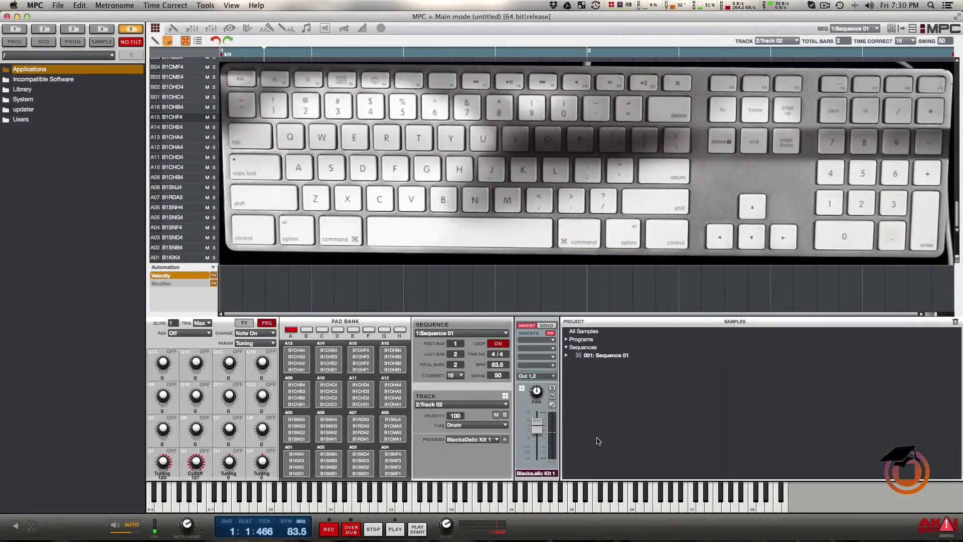
- Record a two-bar drum beat on Track 02 with repeated hits on pad A15 over alternating kick A01 and snare A02
click(327, 529)
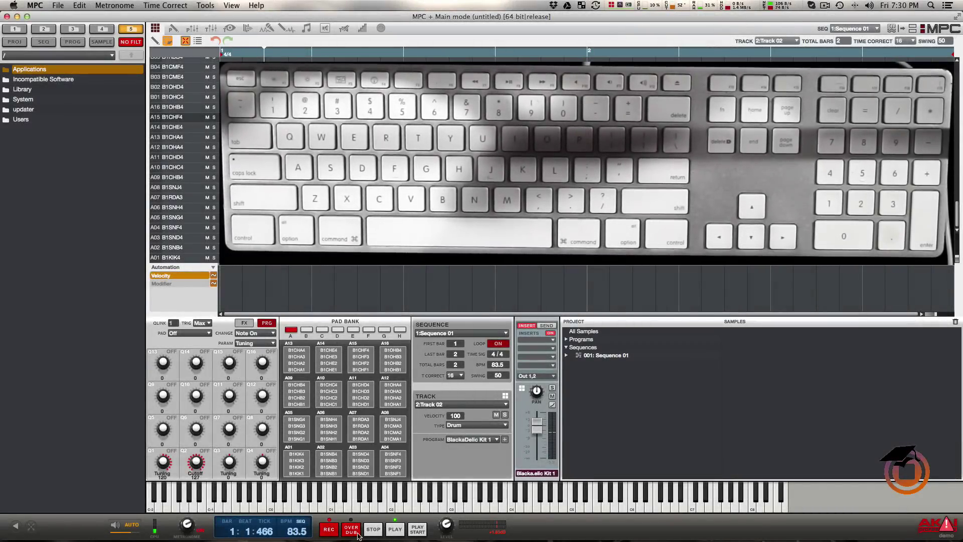
click(417, 529)
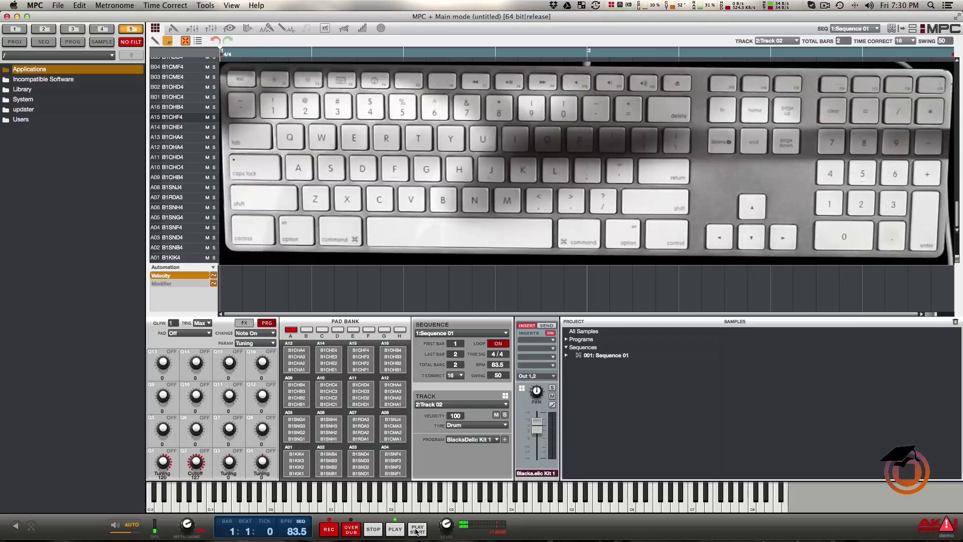
key(z)
key(3)
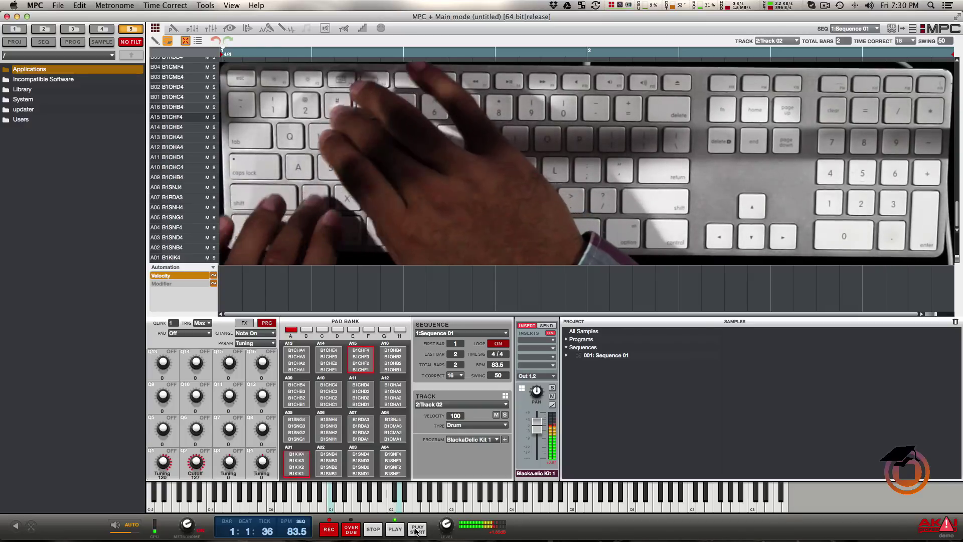
key(3)
key(x)
key(3)
key(3)
key(3)
key(z)
key(3)
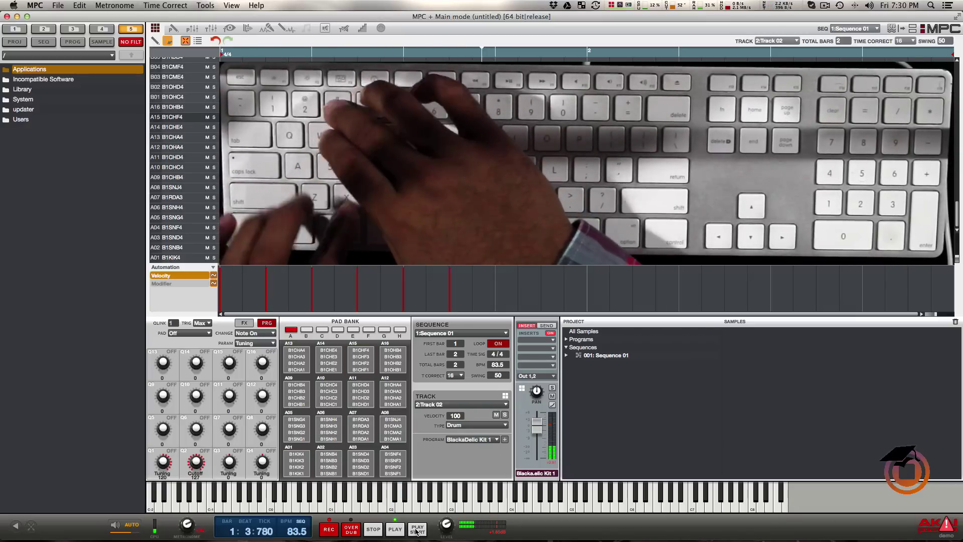
key(x)
key(3)
key(3)
key(z)
key(3)
key(3)
key(x)
key(3)
key(3)
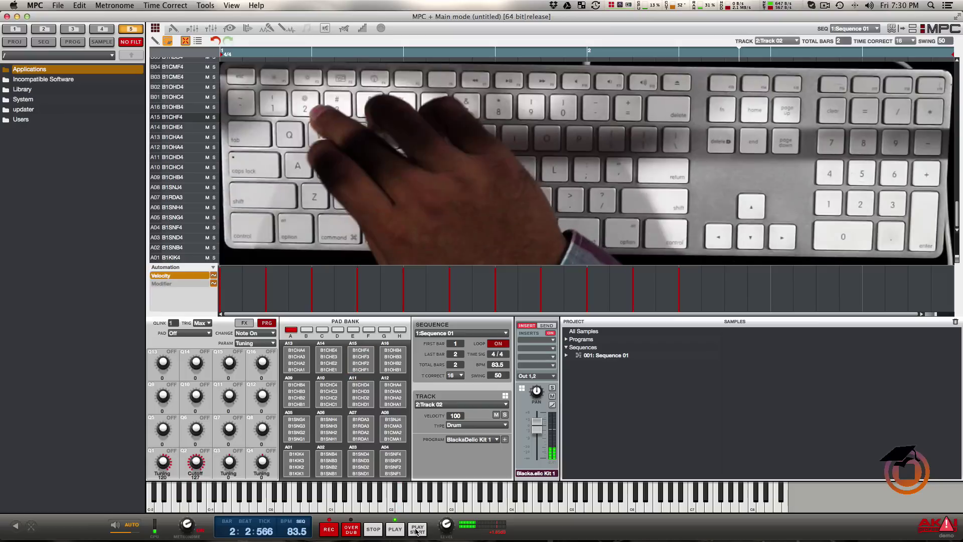
key(z)
key(3)
key(3)
key(x)
key(3)
key(3)
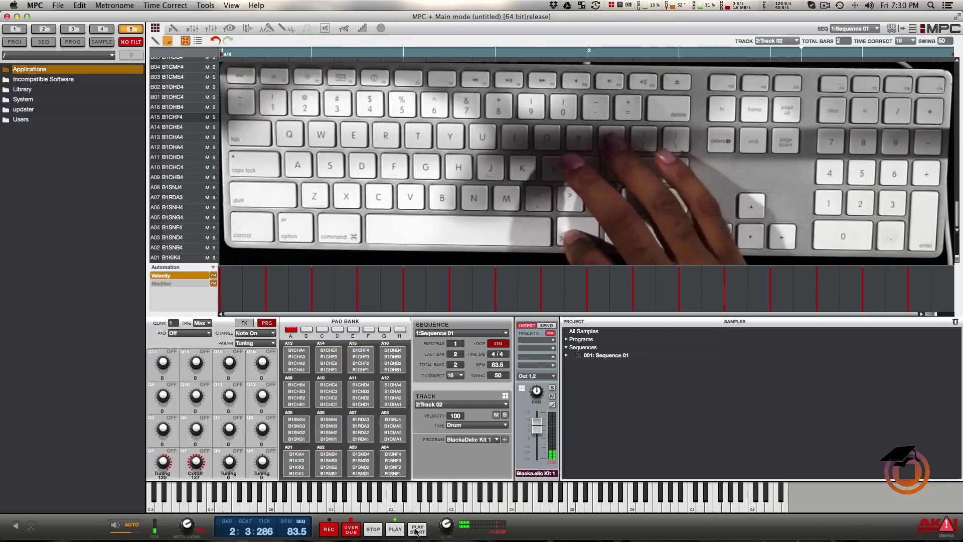
- Switch to Track 01 with the SampleTank 3 plugin, enable MIDI keys and shift the playable range up one octave
key(bracketleft)
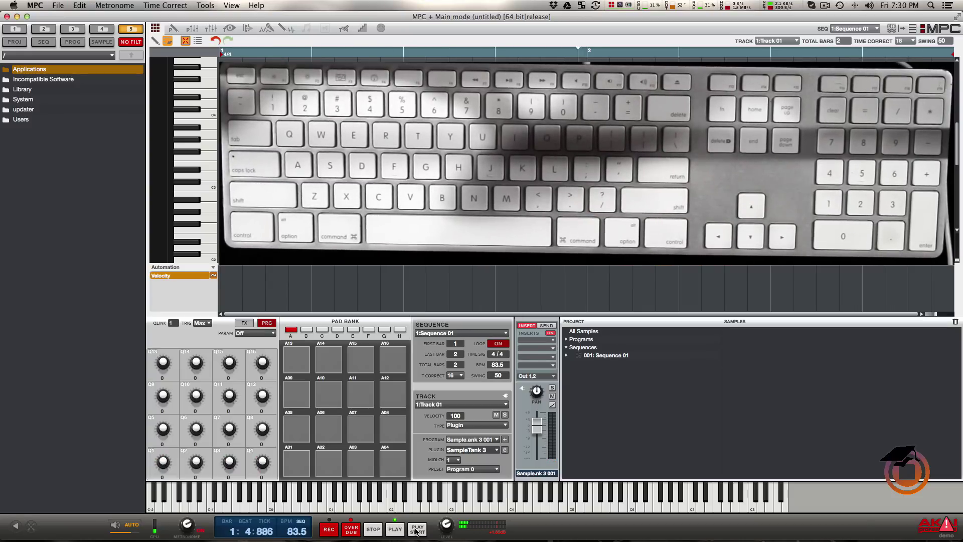
key(ctrl+alt+s)
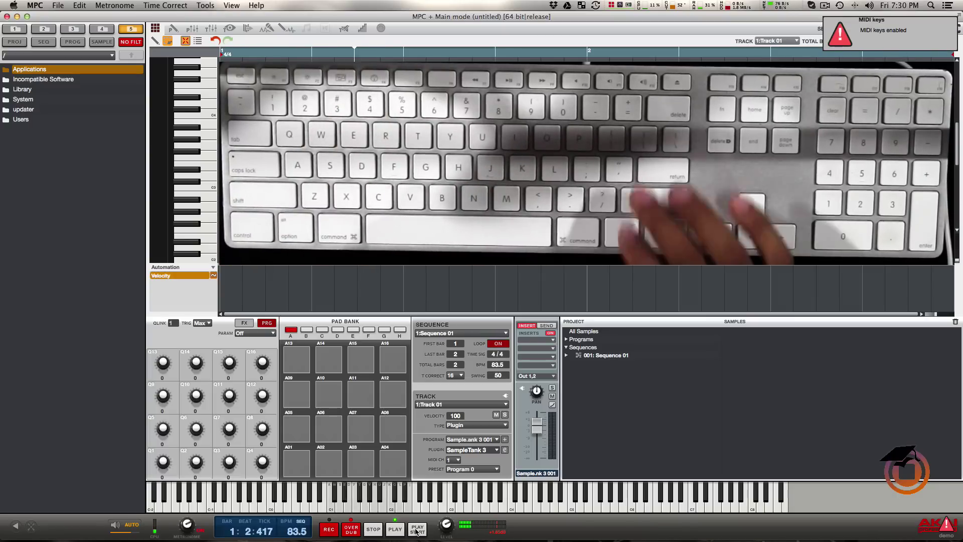
key(Up)
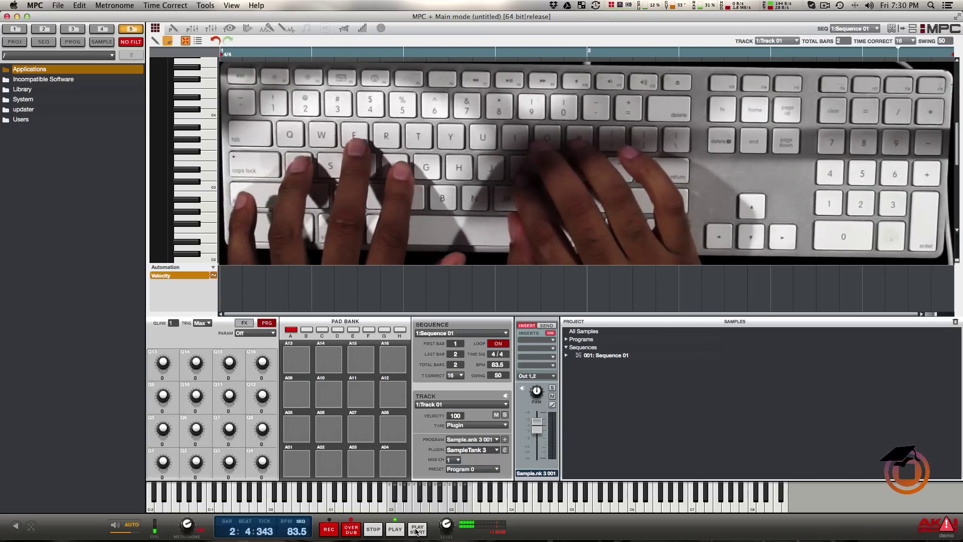
- Overdub a two-bar chord part on Track 01 from the computer keyboard, starting with a C minor chord built on C2
key(a)
key(e)
key(g)
key(a)
key(e)
key(g)
key(k)
key(p)
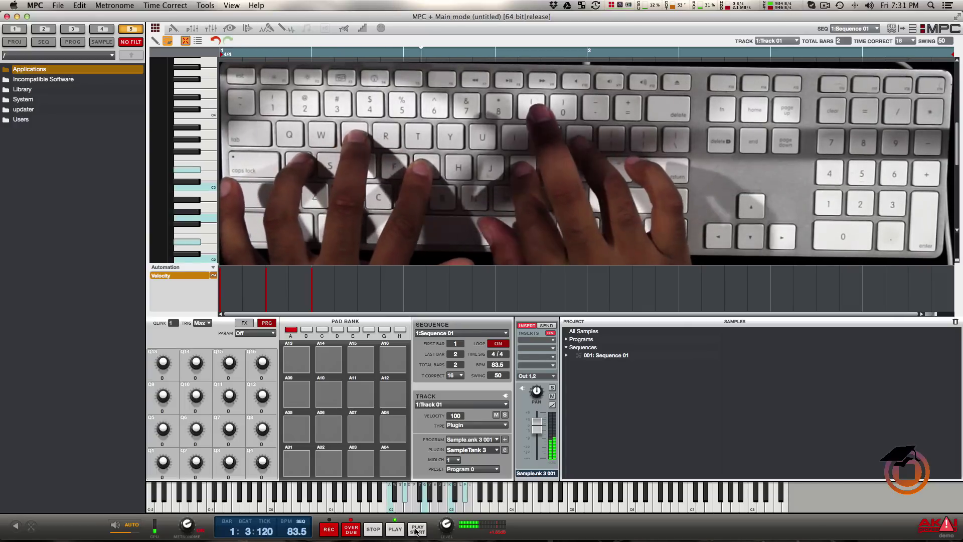
key(a)
key(e)
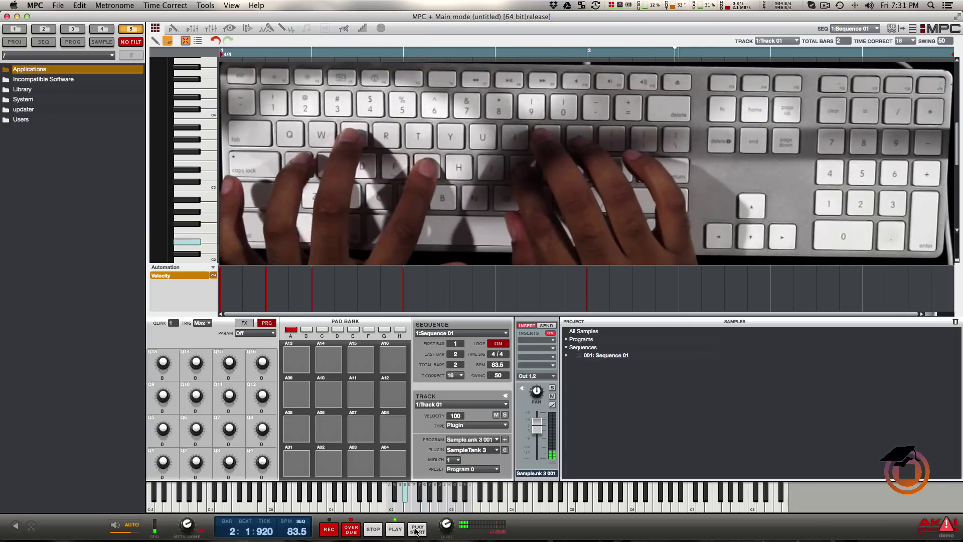
key(g)
key(s)
key(f)
key(j)
key(l)
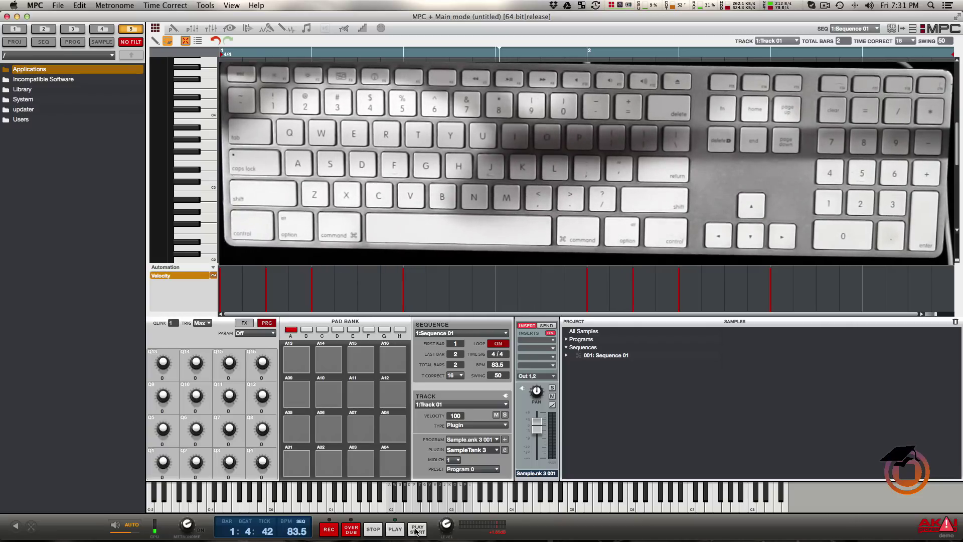
click(416, 529)
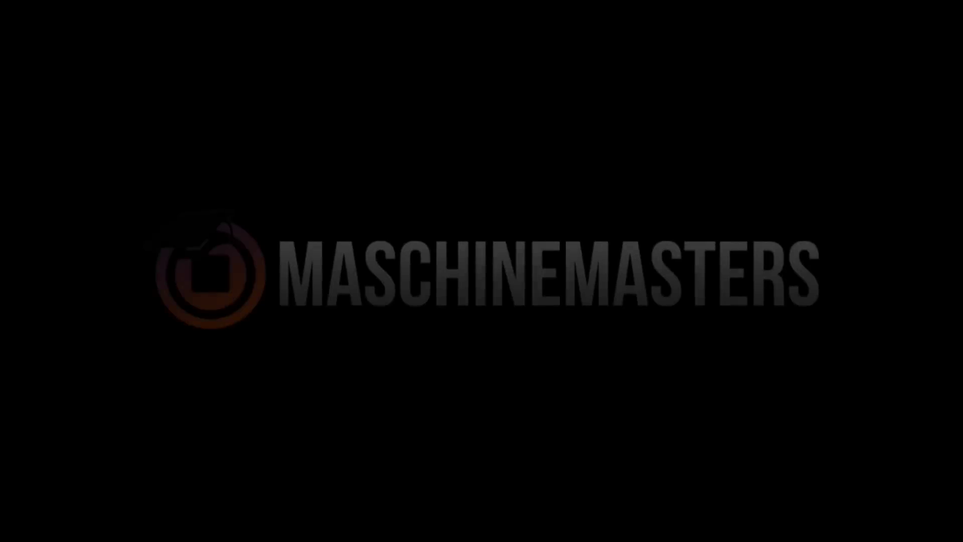